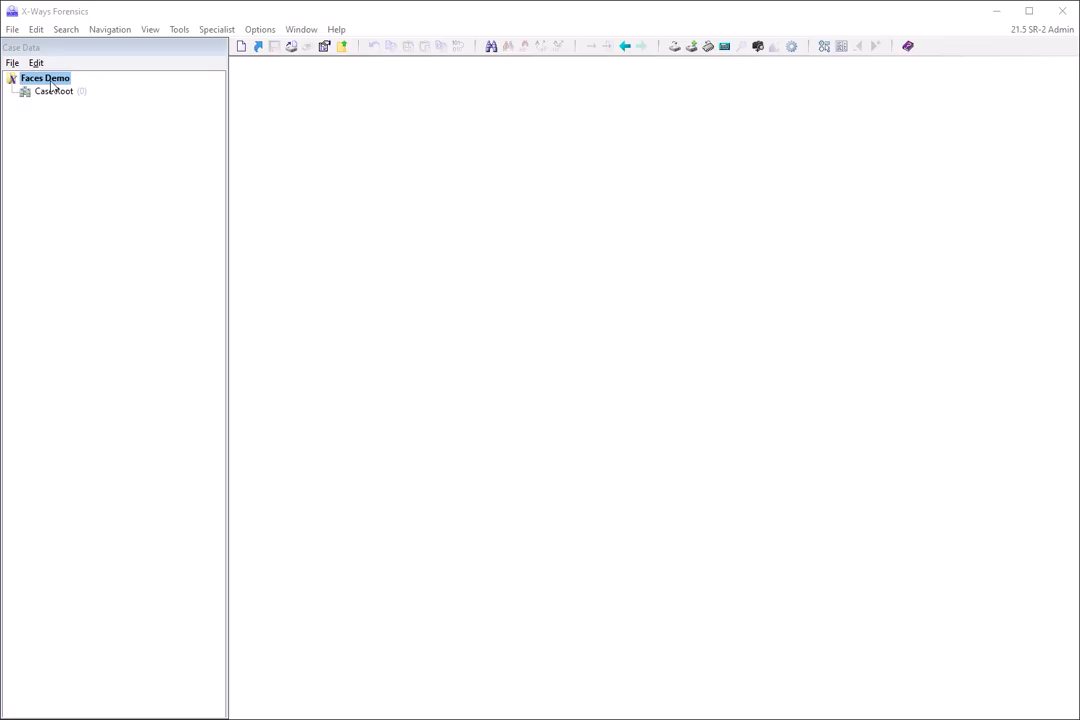
click(180, 29)
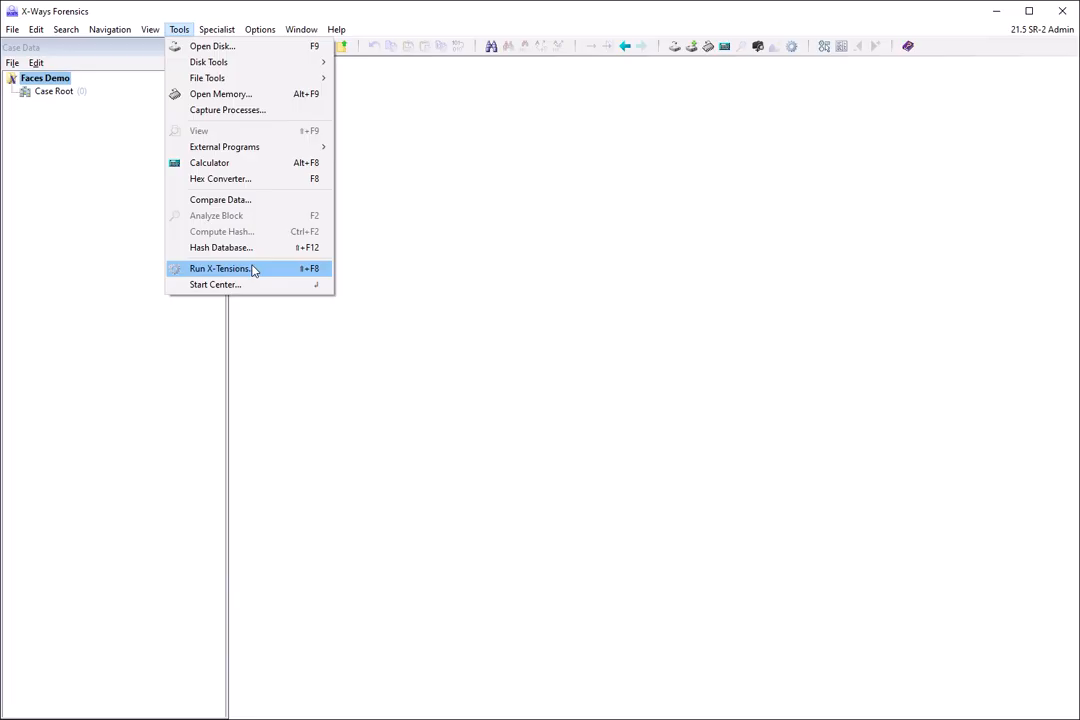
click(254, 270)
click(450, 467)
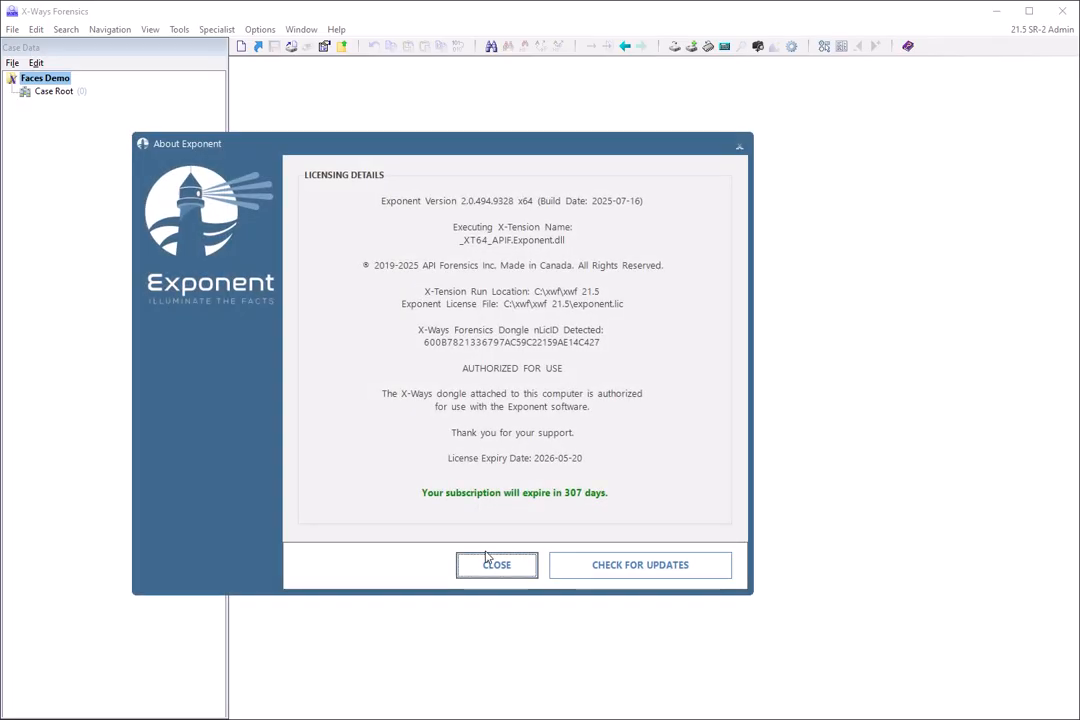
click(485, 564)
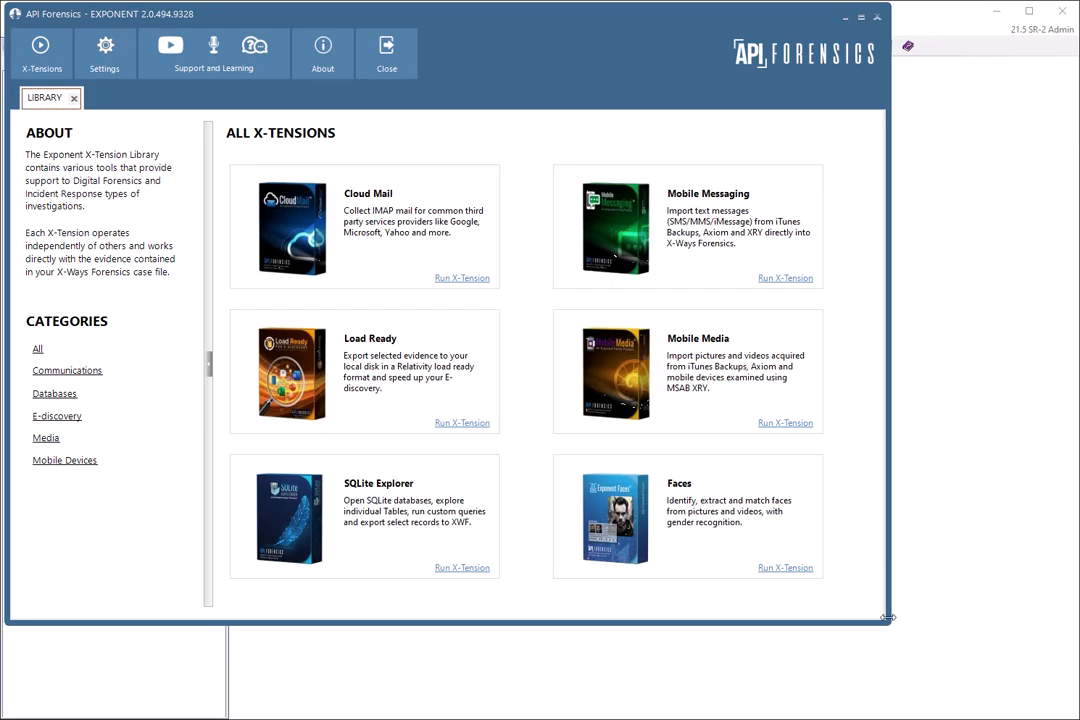
drag(884, 623, 1070, 712)
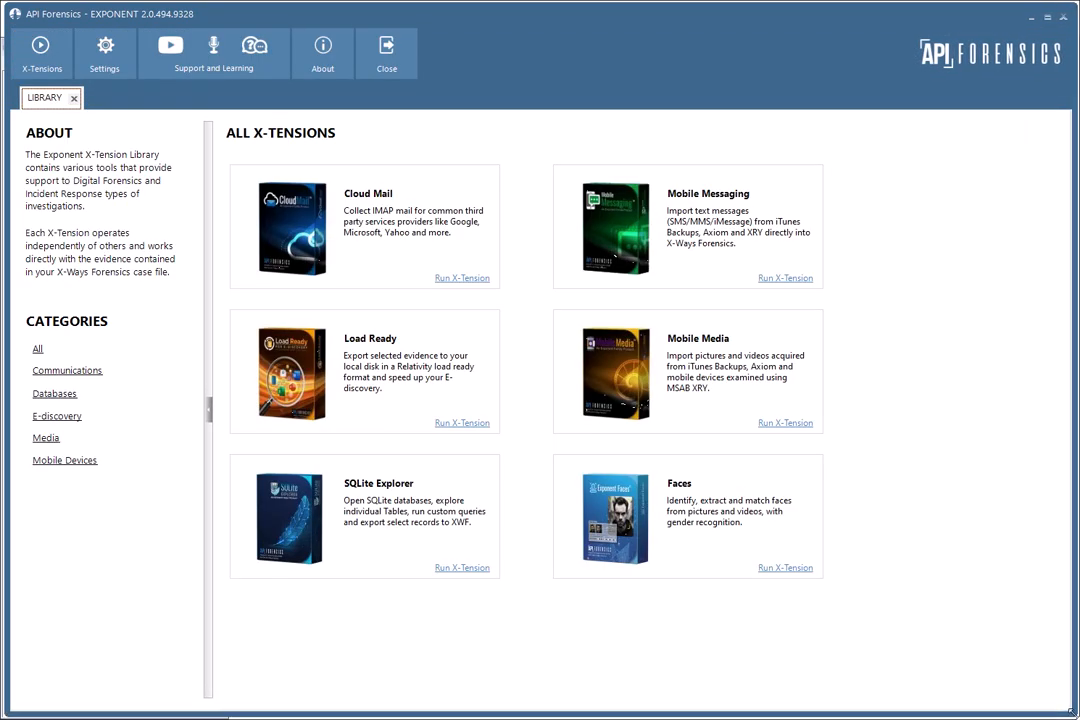
click(778, 569)
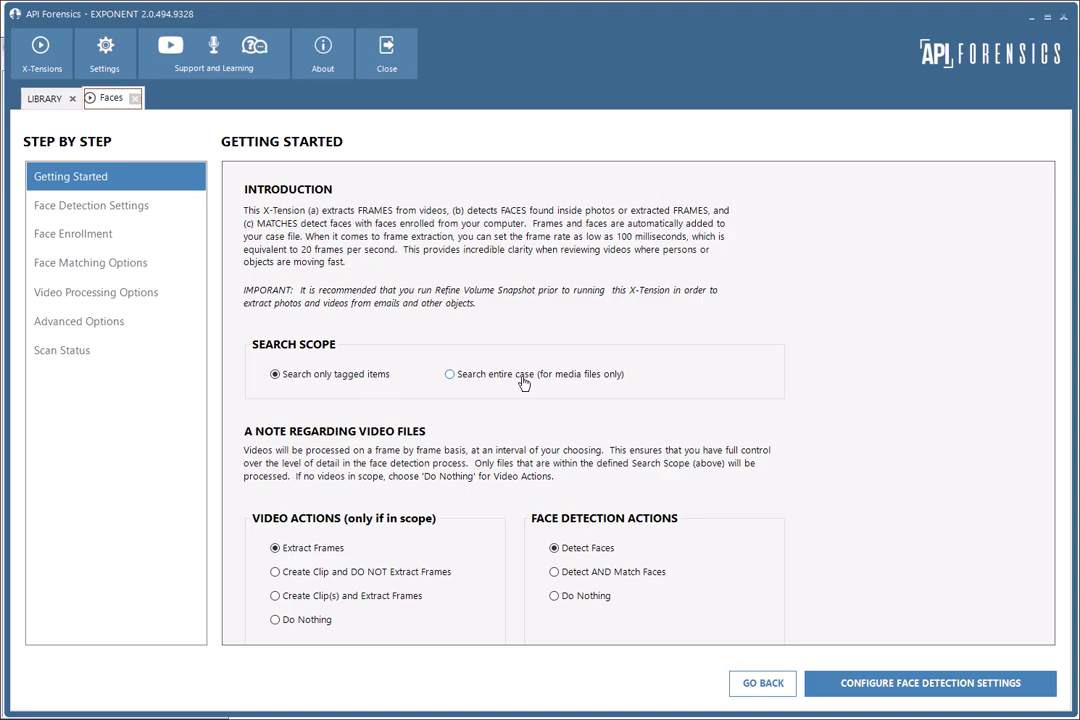
click(385, 52)
click(400, 420)
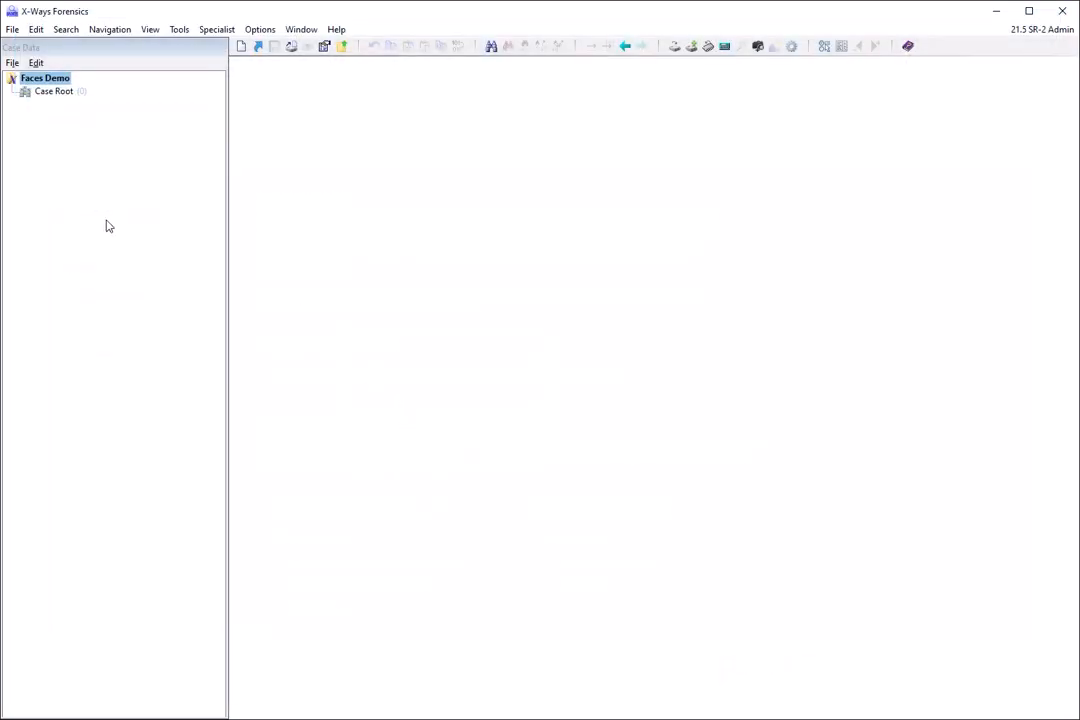
Add the J:\Videos directory to the Faces Demo case as evidence.
click(12, 63)
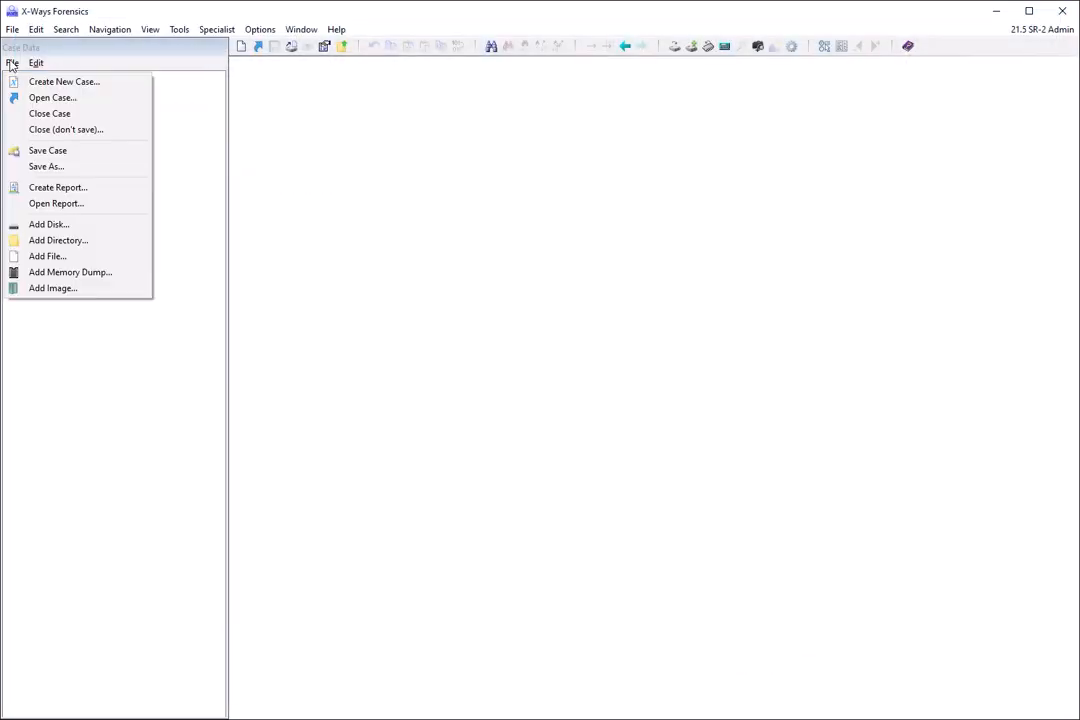
click(70, 241)
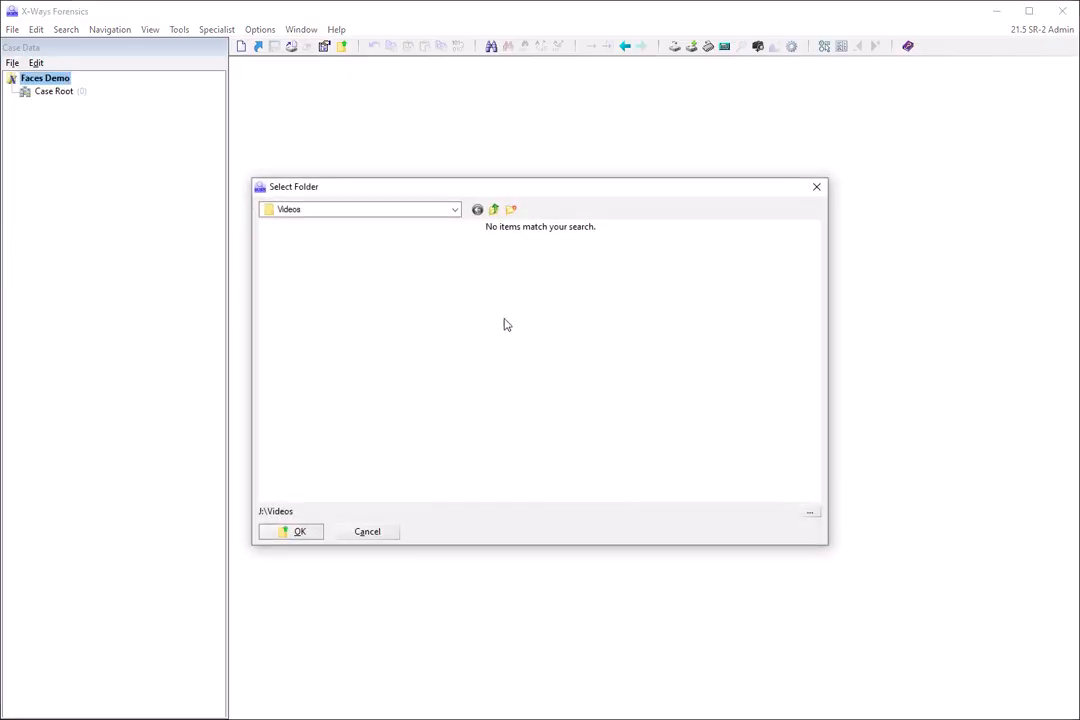
click(455, 210)
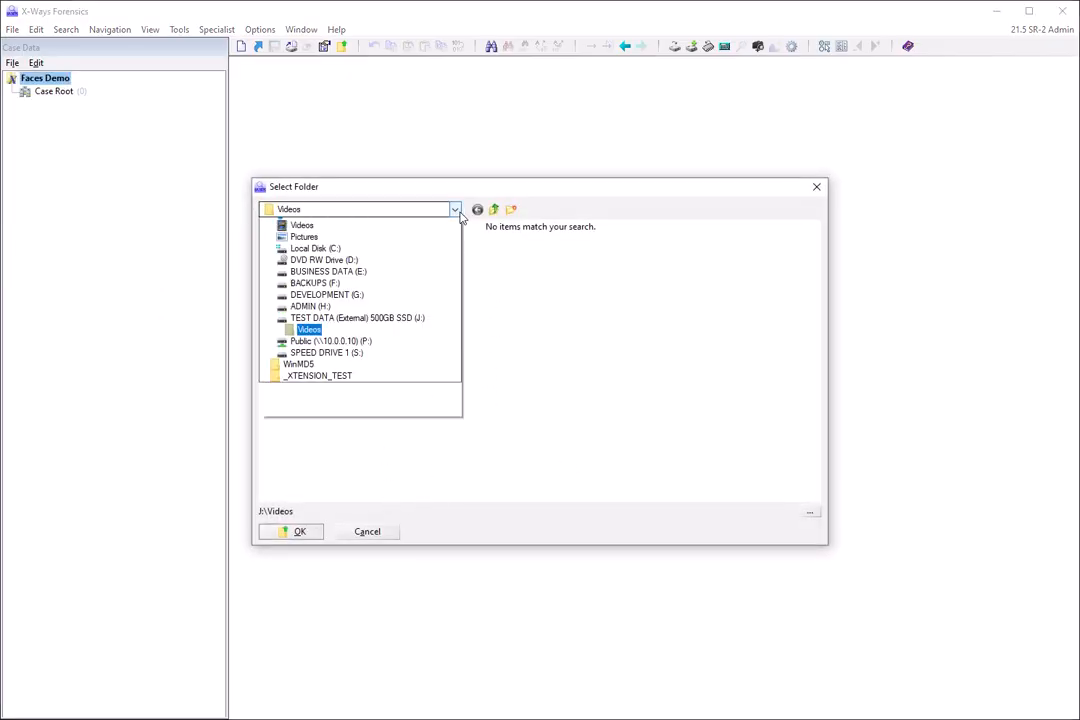
click(457, 211)
click(457, 211)
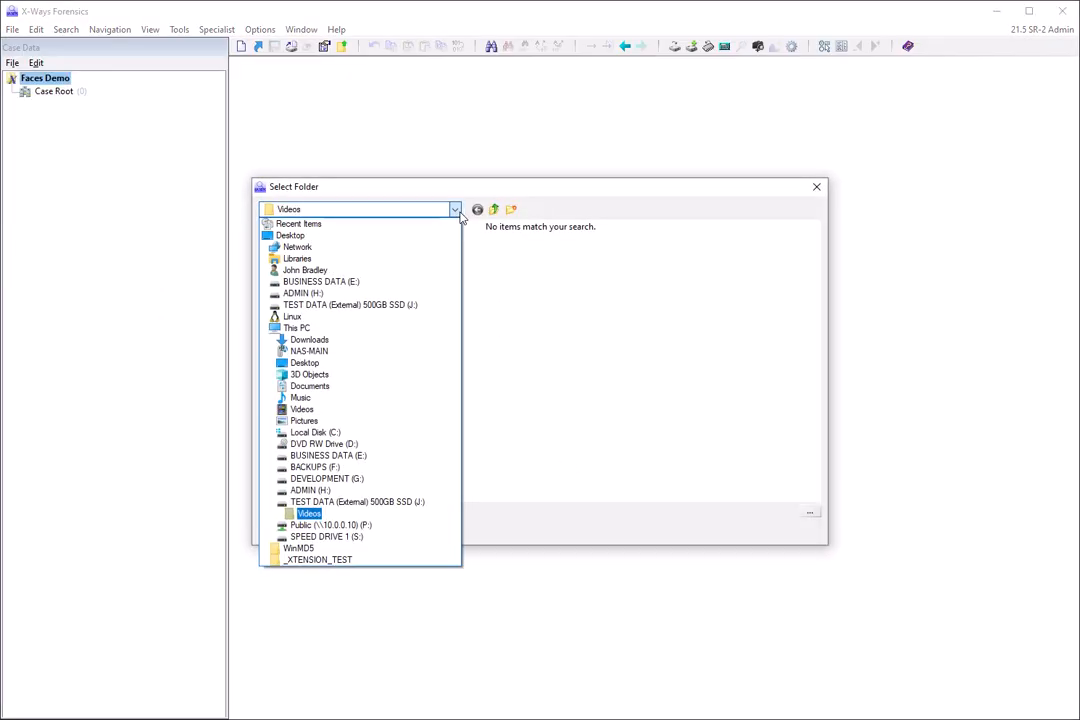
click(601, 431)
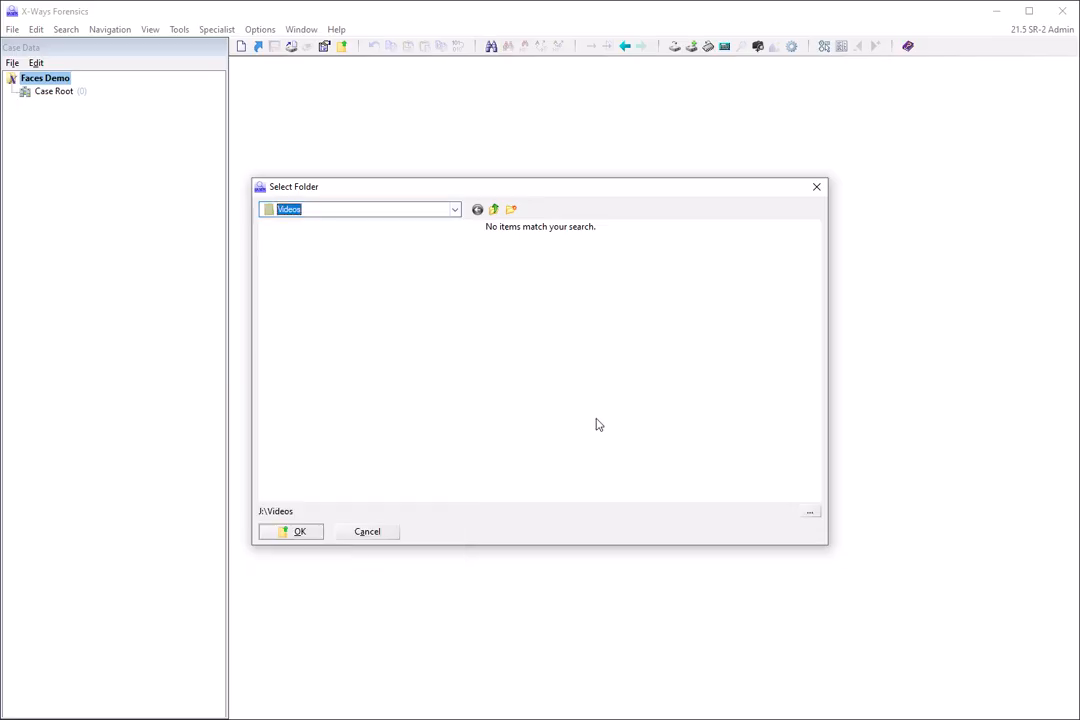
click(304, 535)
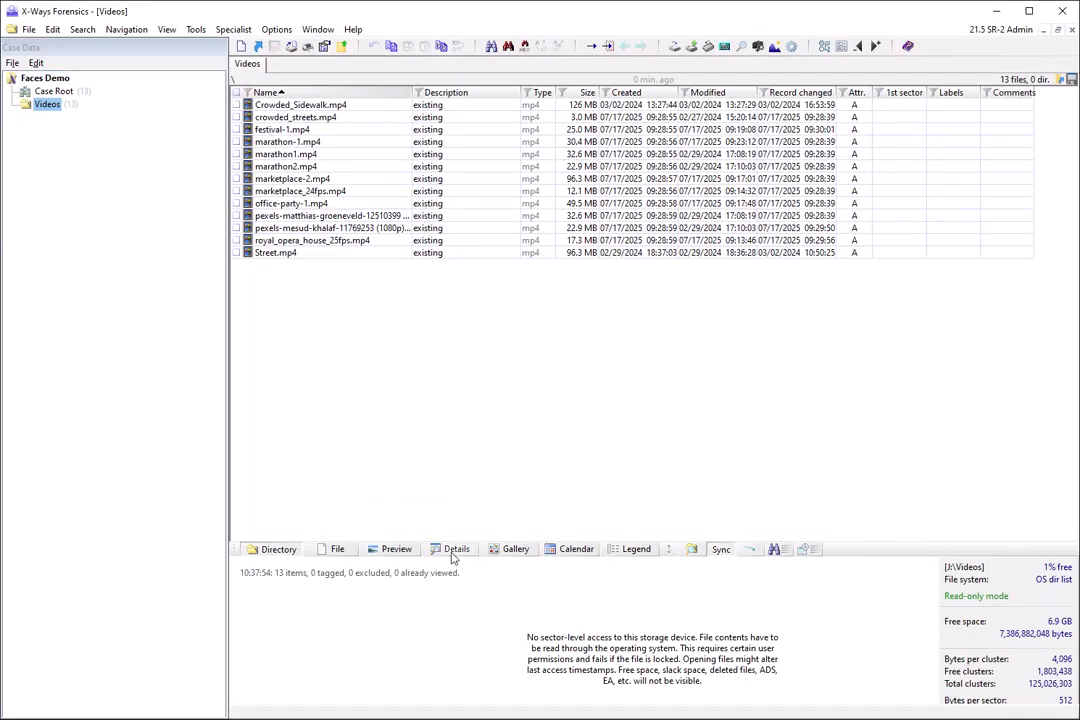
Switch to File Explorer, review the J:\Videos clips as extra large thumbnails, and return to X-Ways Forensics.
key(alt+Tab)
drag(123, 365, 415, 192)
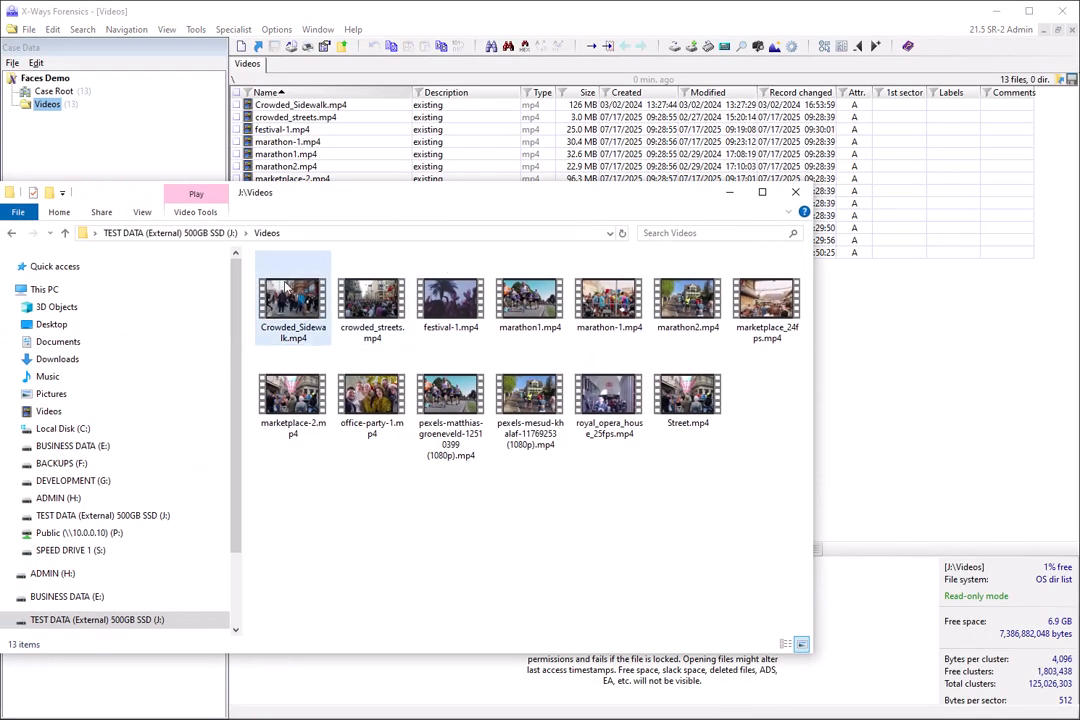
click(140, 212)
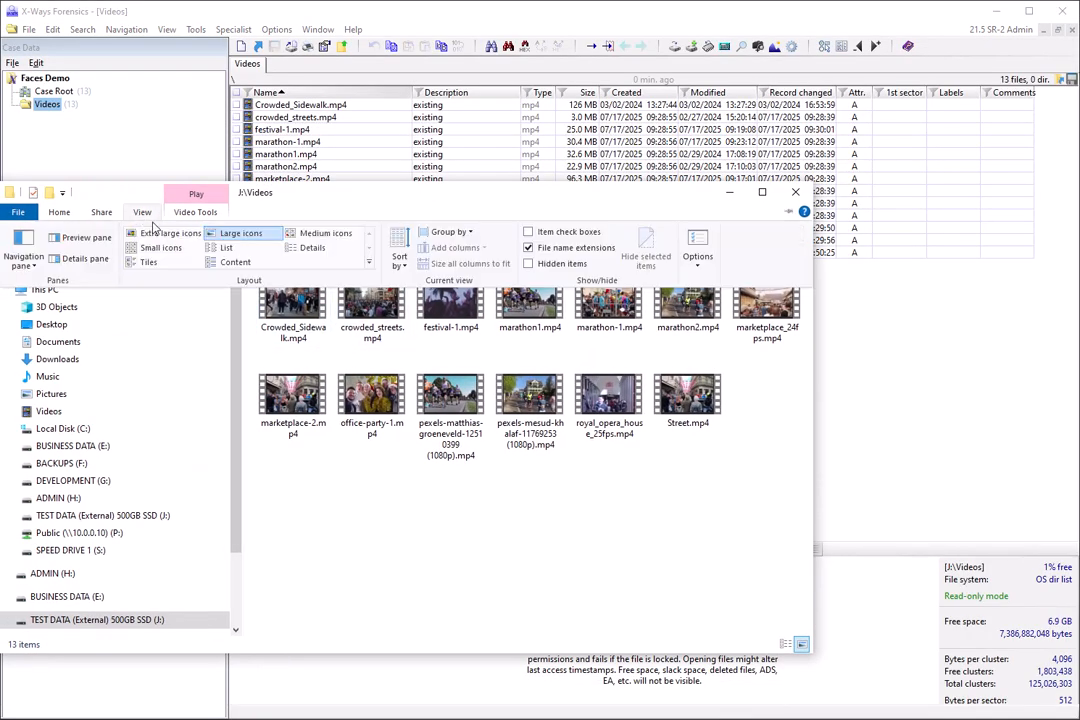
click(160, 233)
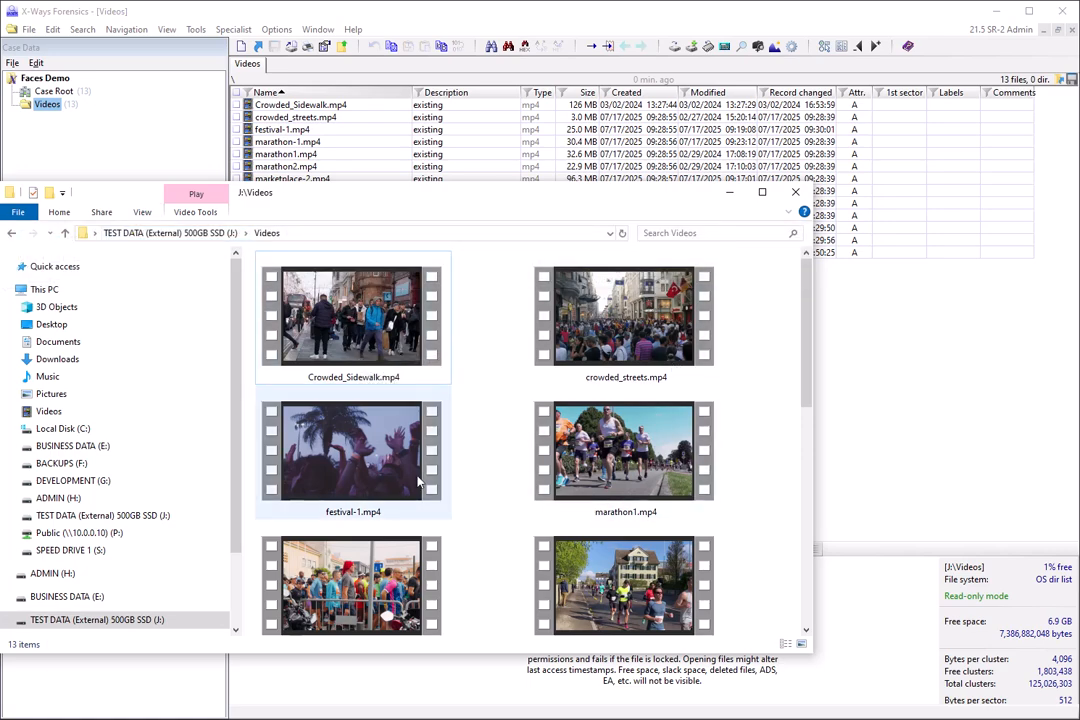
drag(805, 409, 814, 497)
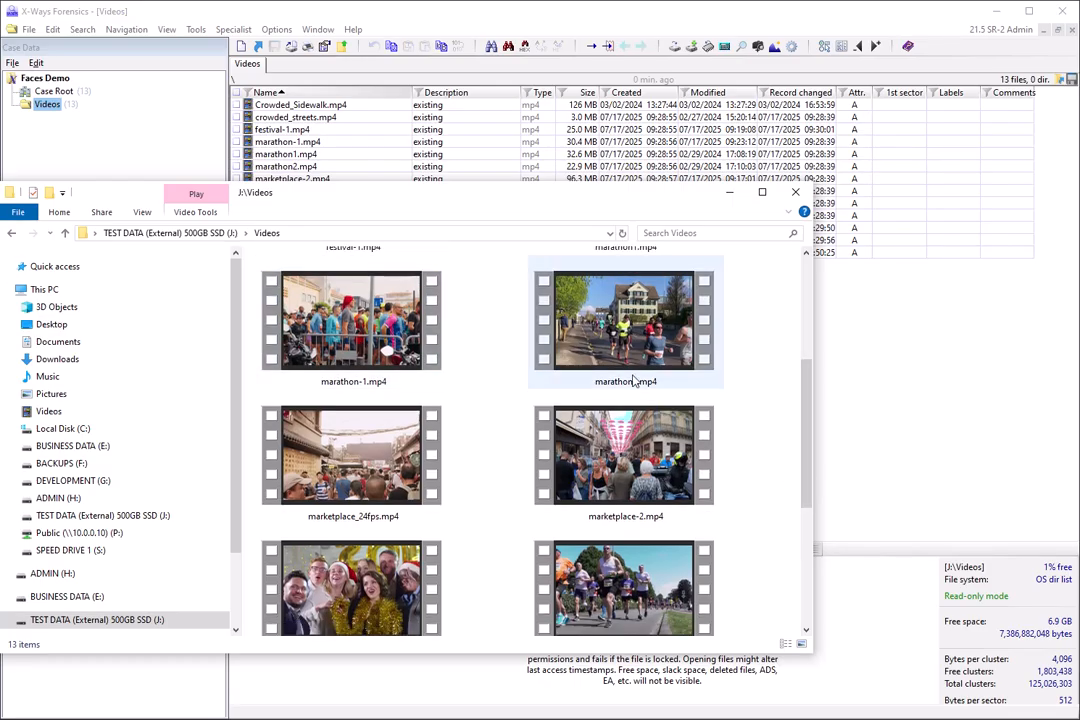
drag(806, 424, 786, 357)
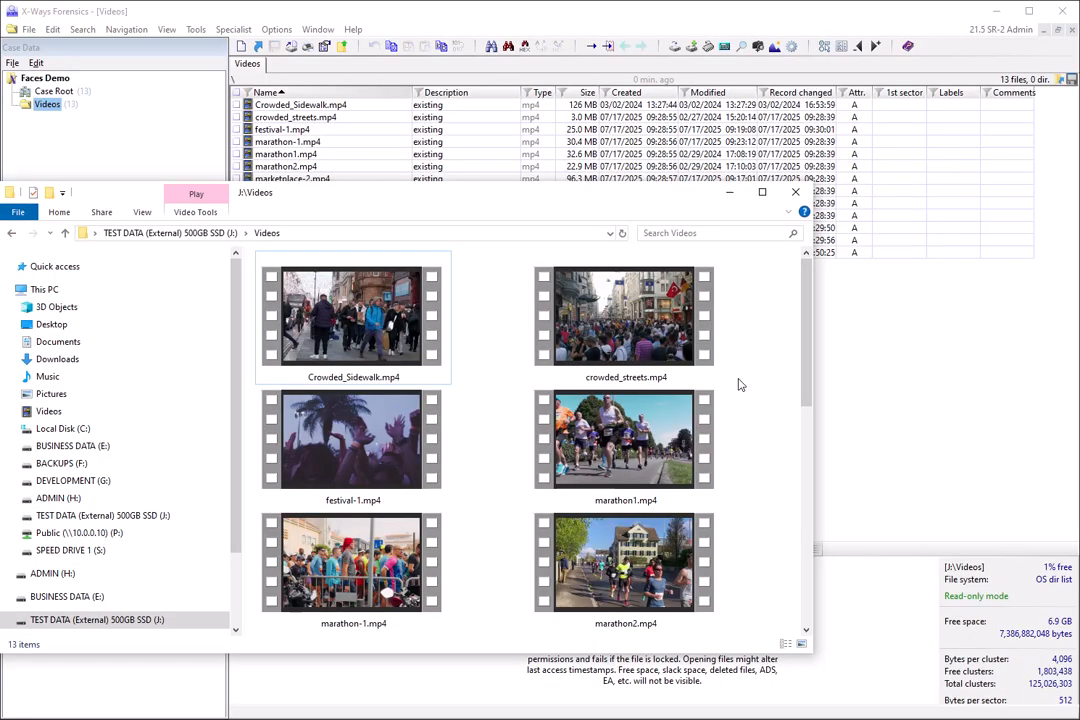
click(729, 192)
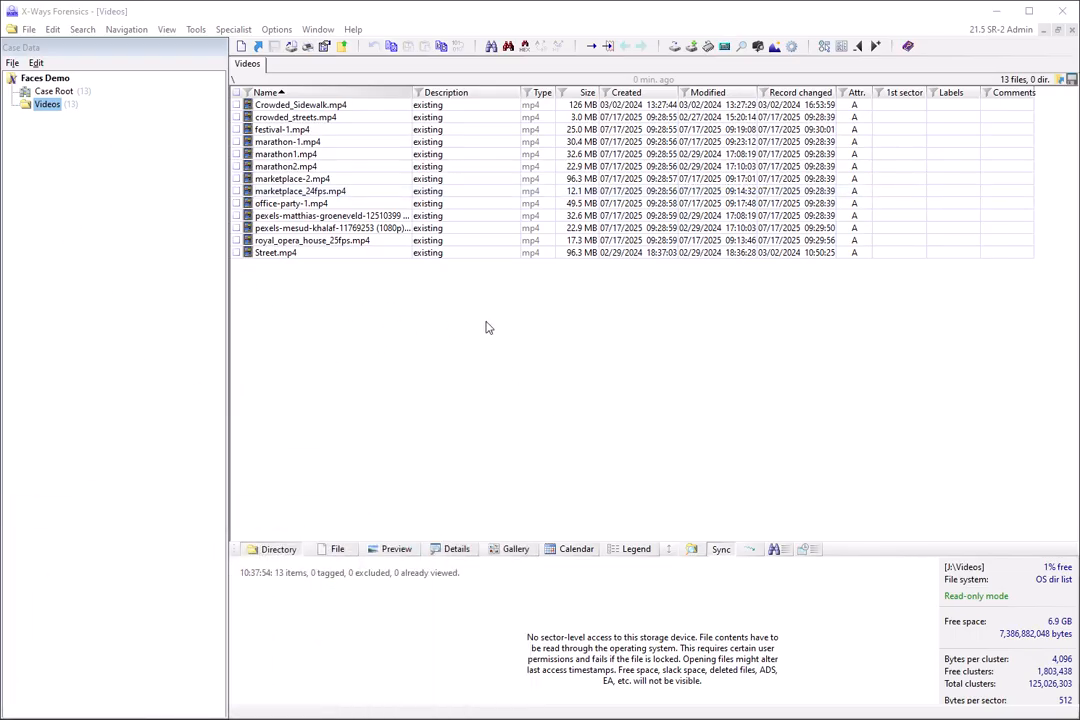
Tag only Crowded_Sidewalk.mp4, marathon-1.mp4, office-party-1.mp4, royal_opera_house_25fps.mp4 and marketplace-2.mp4 in the Videos listing.
click(237, 92)
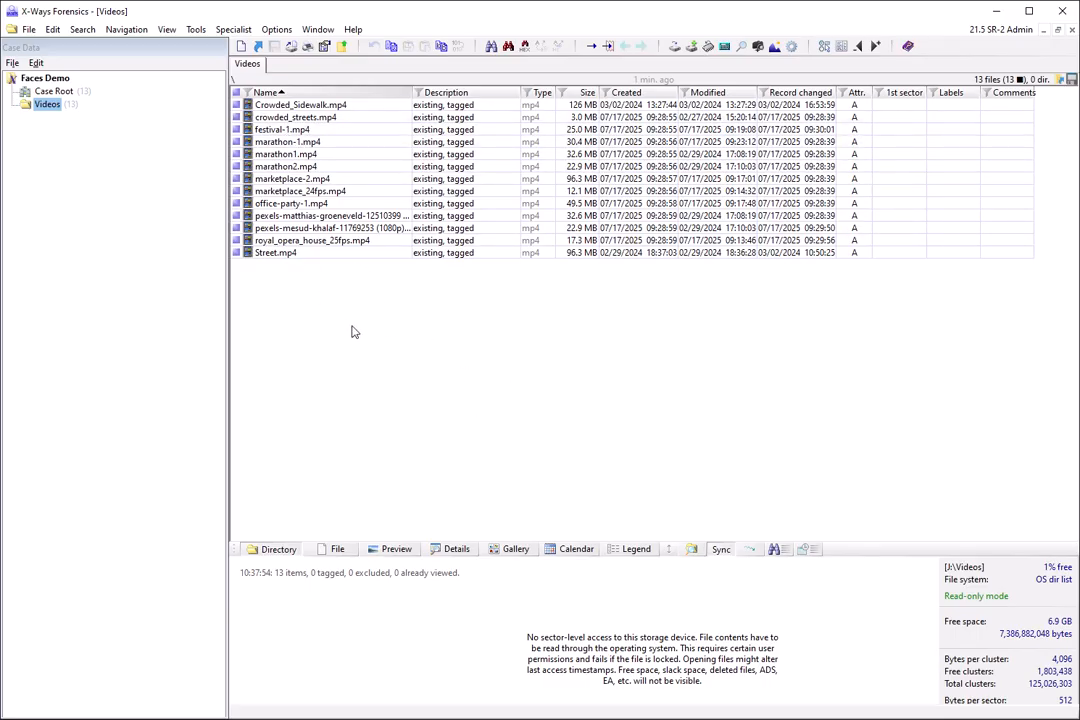
click(237, 93)
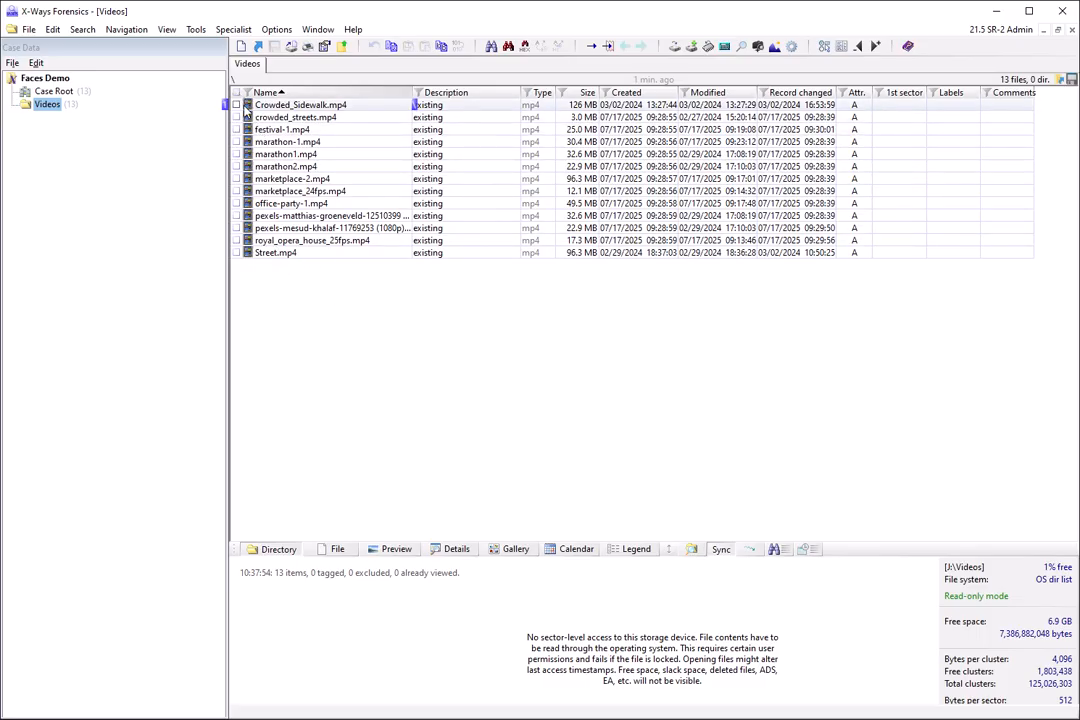
click(237, 105)
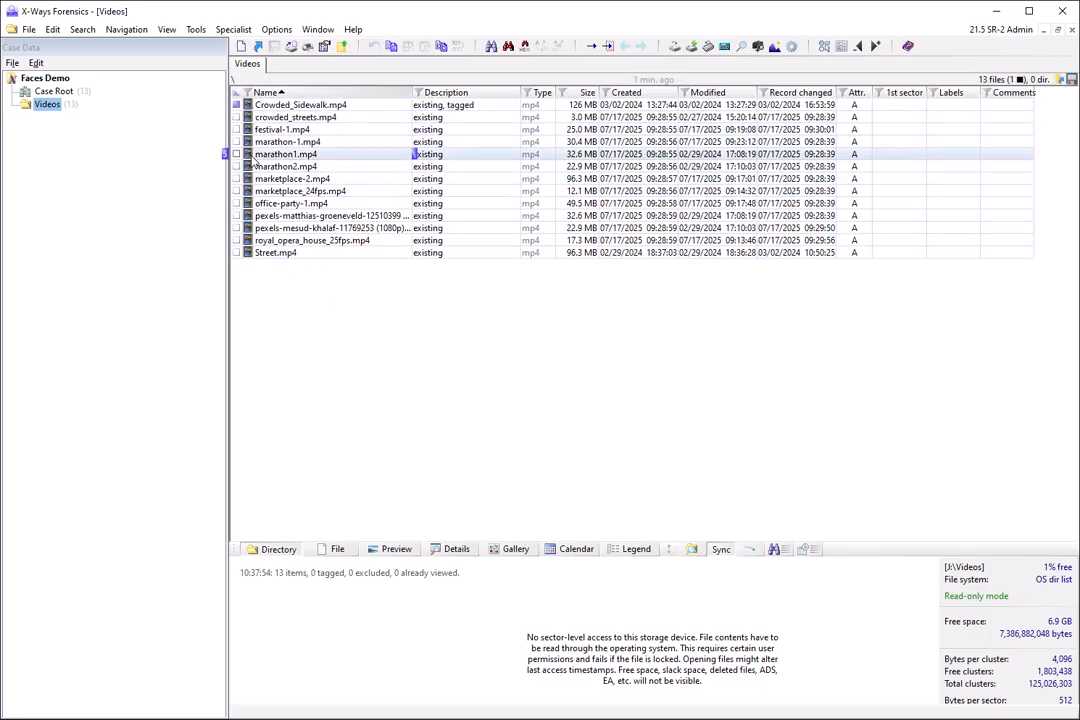
click(237, 142)
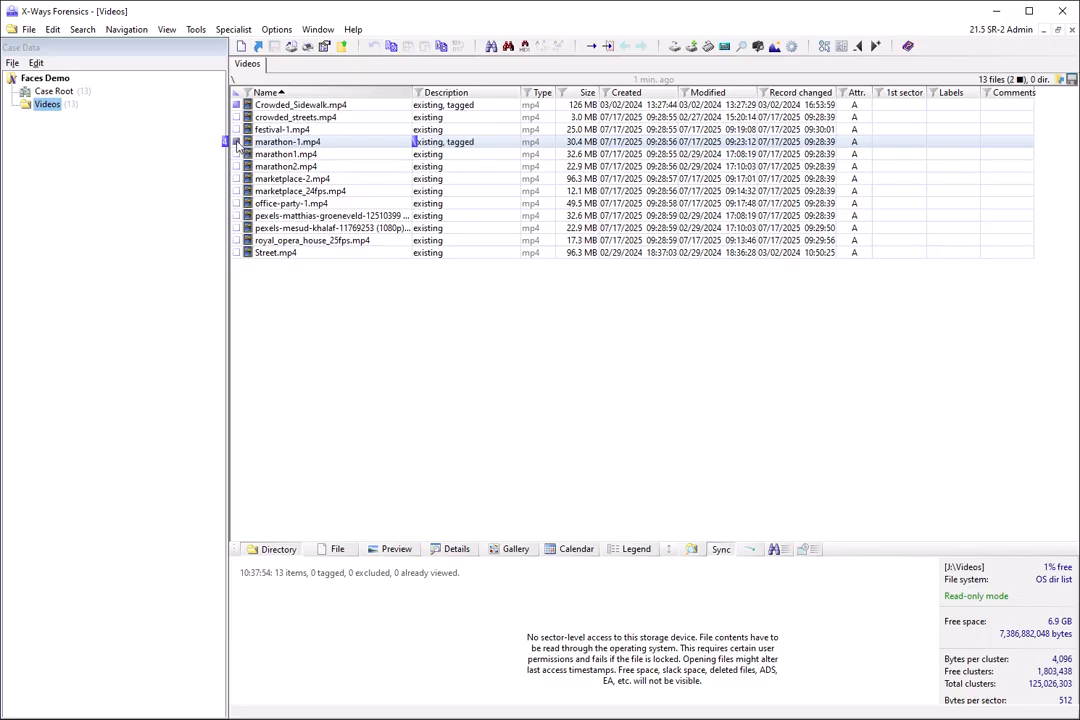
click(237, 203)
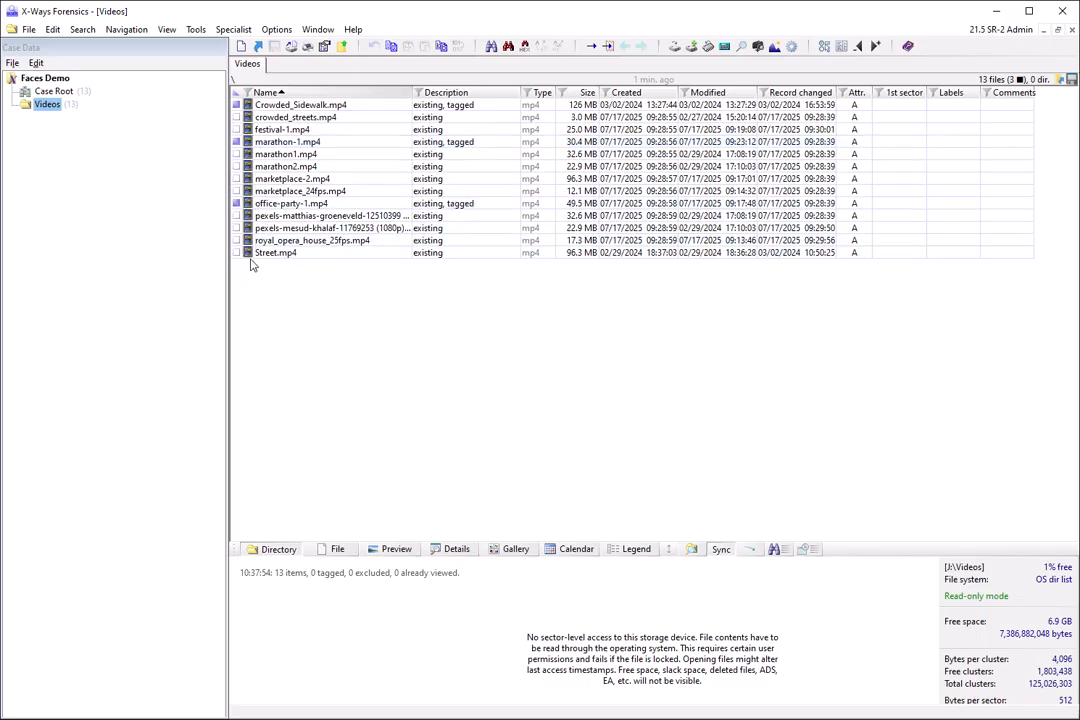
click(237, 240)
click(237, 178)
Run the _XT64_APIF.Exponent.dll X-Tension, enlarge the Exponent window, and start the Faces X-Tension.
click(195, 31)
click(225, 266)
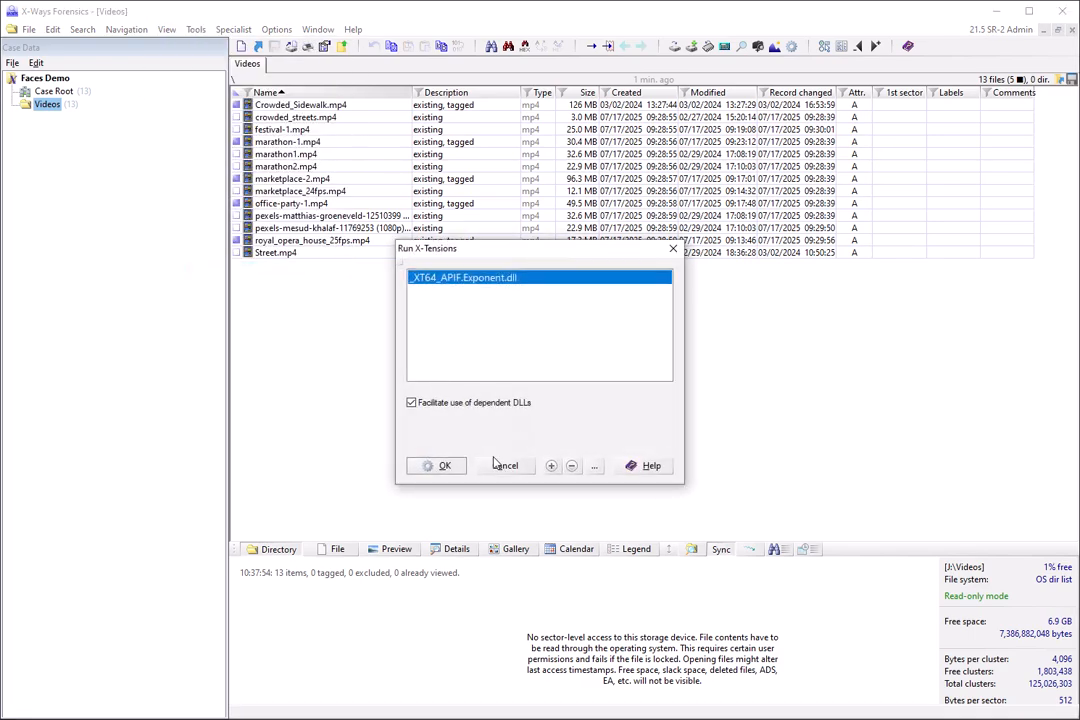
click(446, 467)
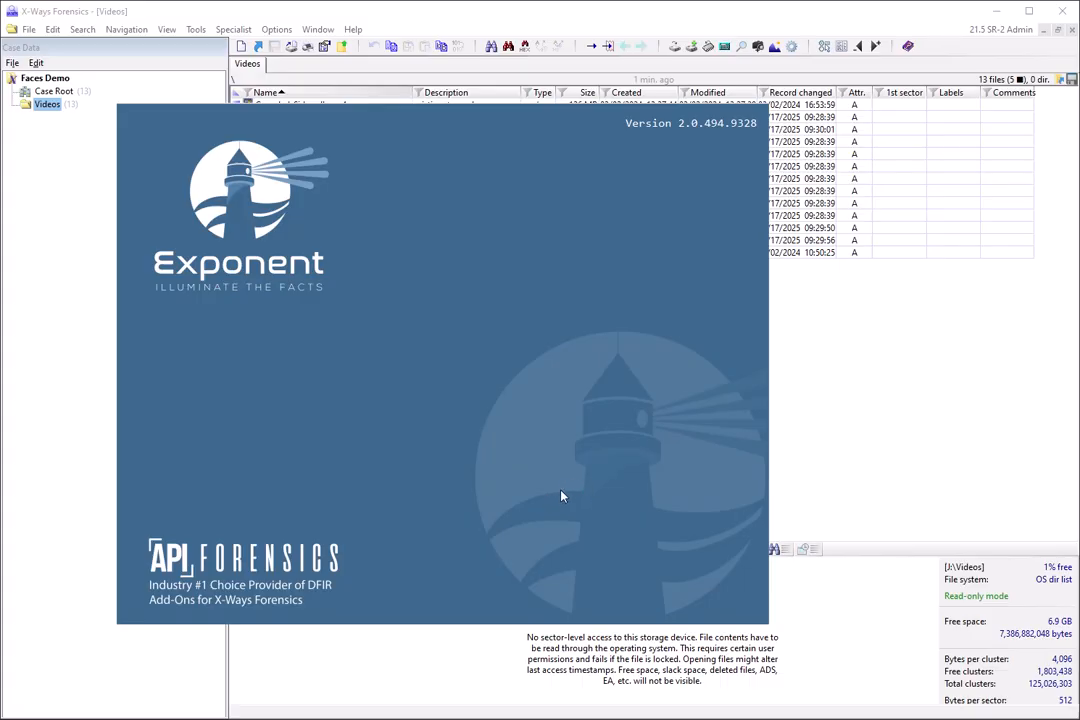
click(492, 632)
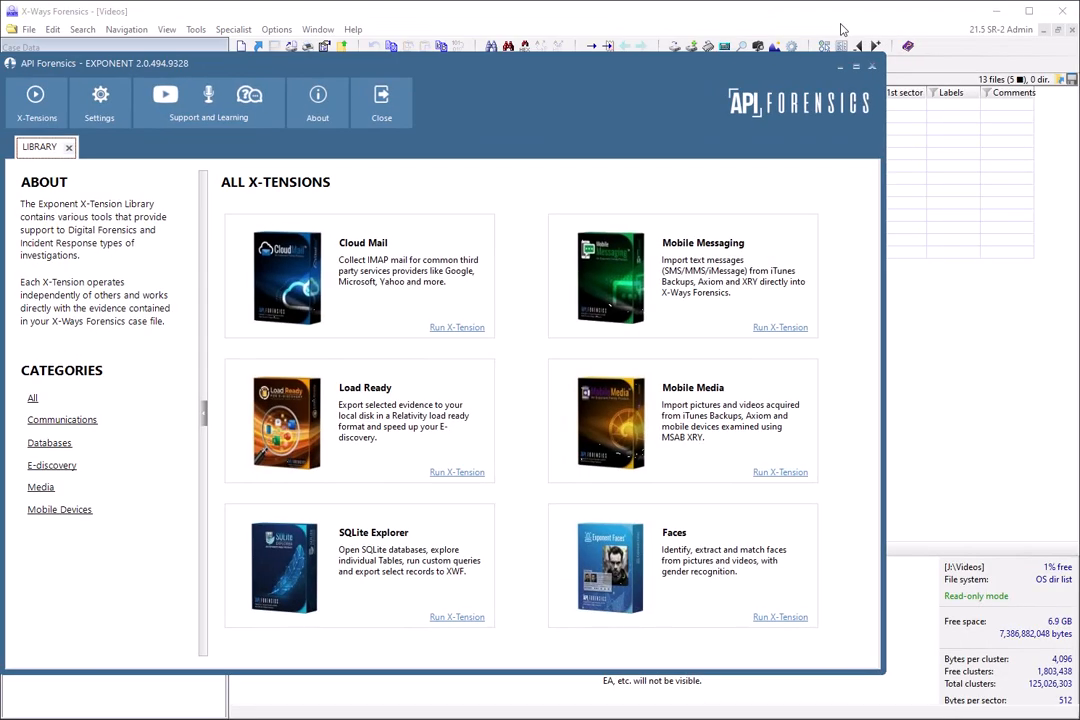
drag(517, 51, 516, 19)
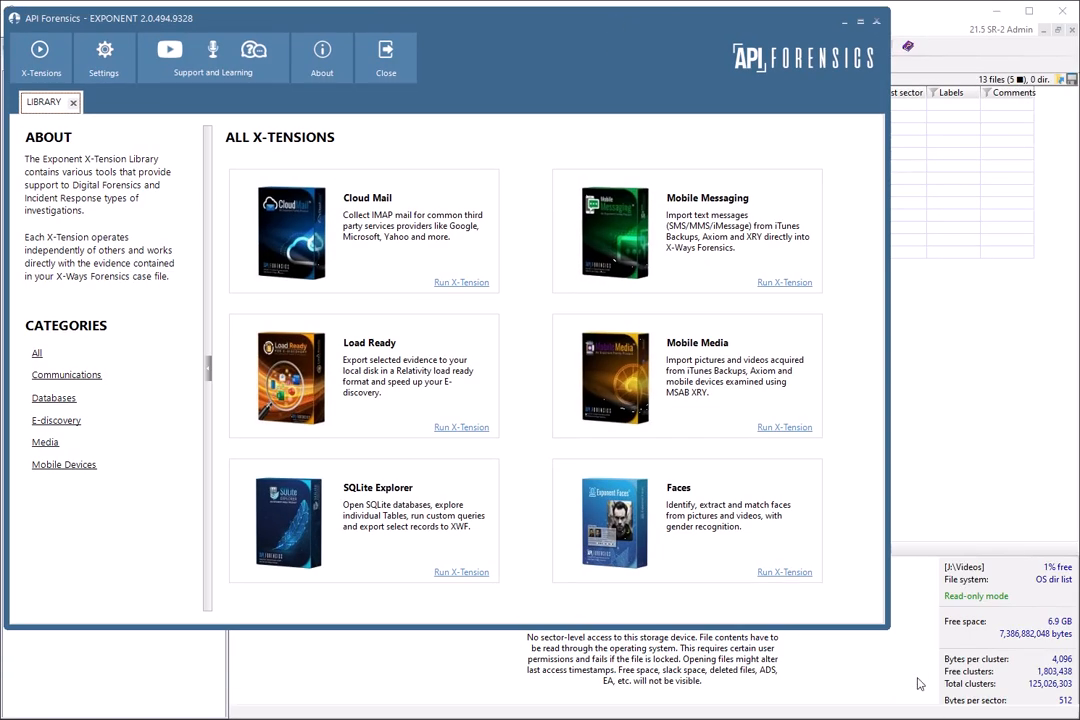
drag(889, 629, 1074, 713)
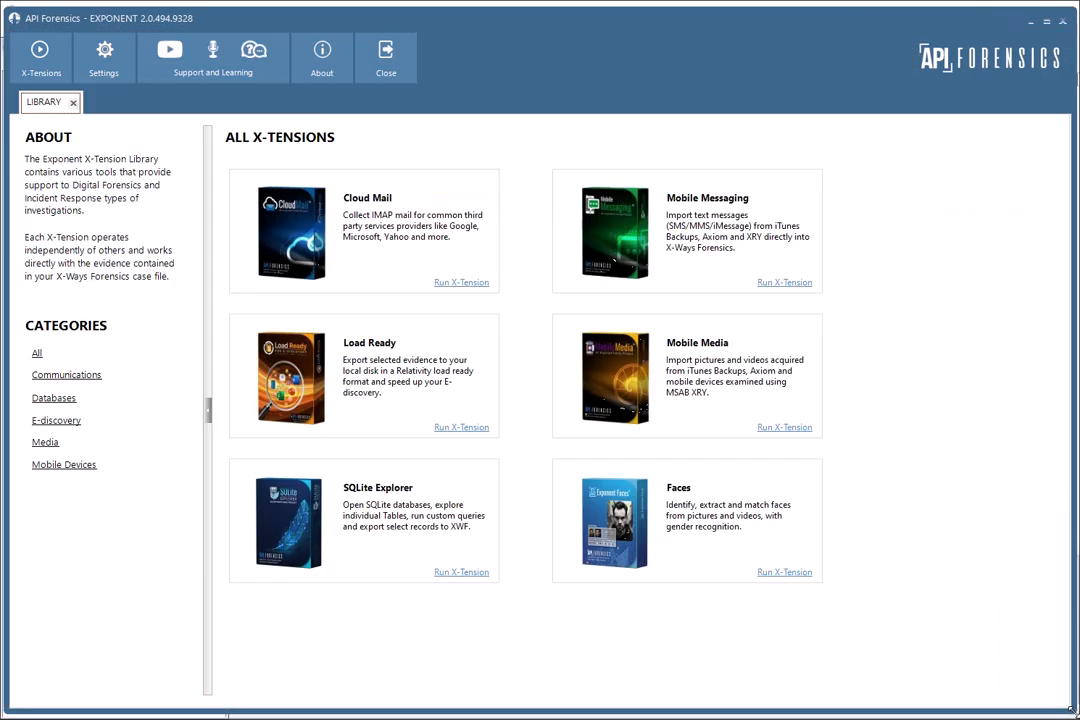
click(785, 572)
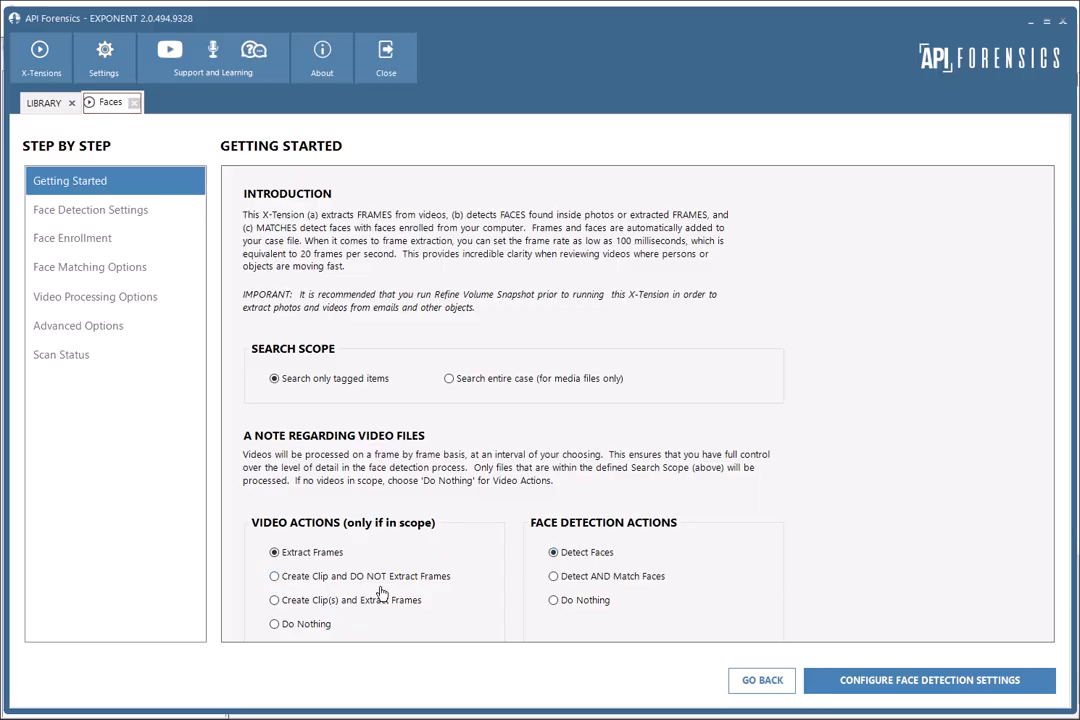
Set the video action to Extract Frames and the face detection action to Detect Faces, and proceed to the face detection settings.
click(274, 576)
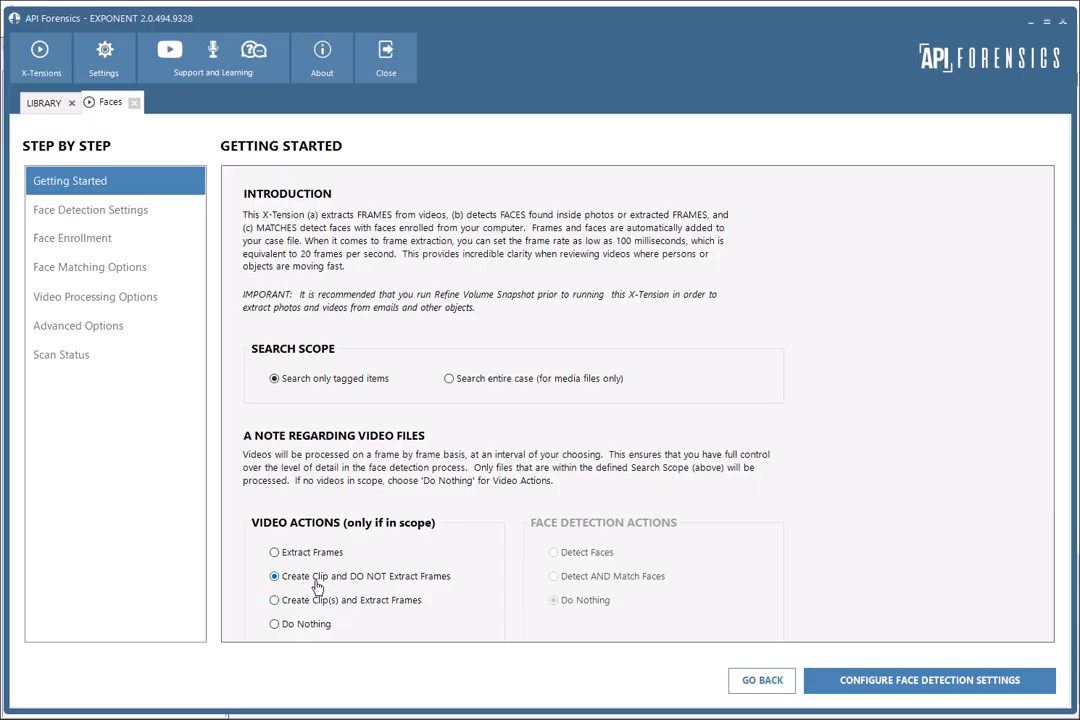
click(295, 601)
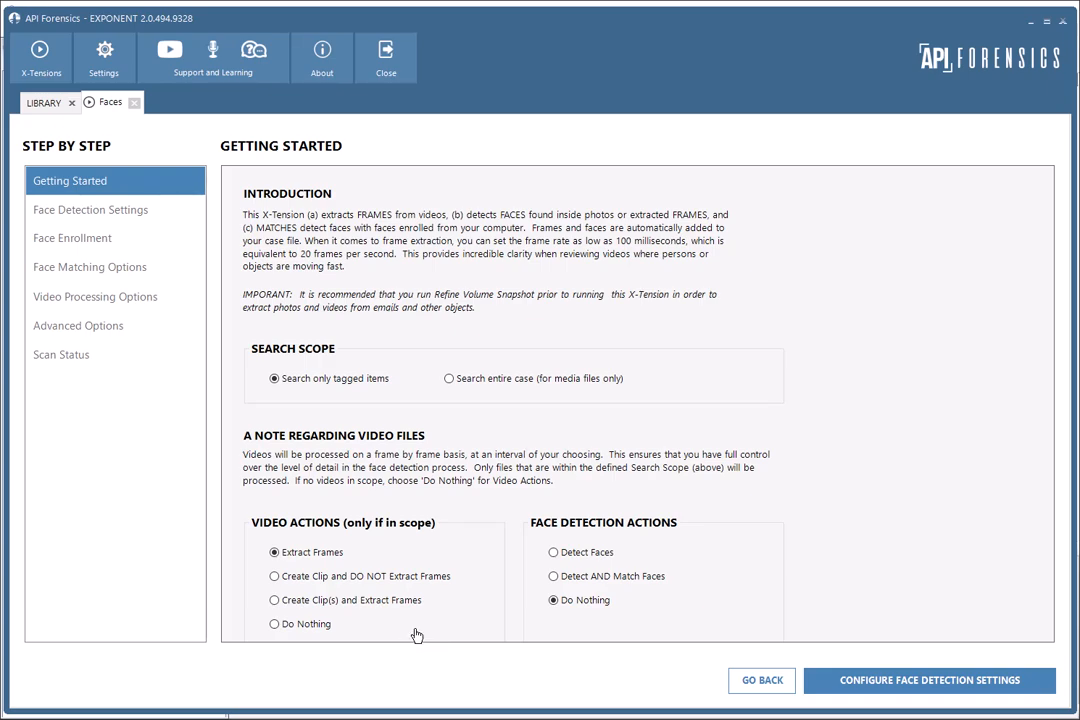
click(578, 557)
click(571, 578)
click(555, 556)
click(880, 688)
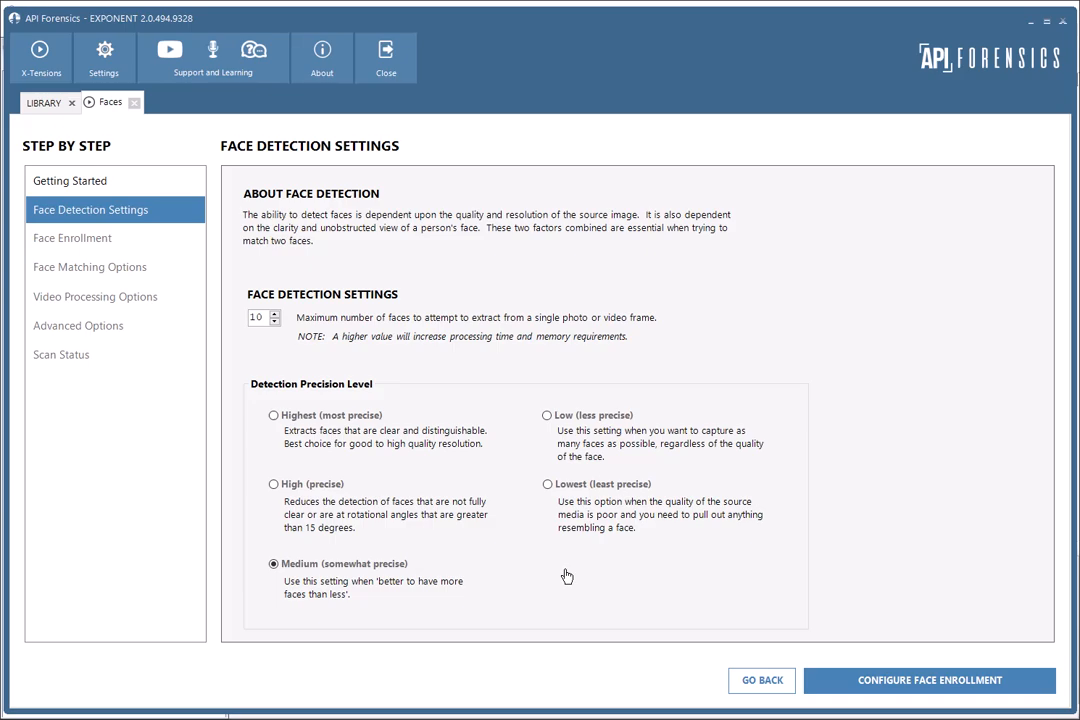
Set the detection precision level to Medium (somewhat precise) and proceed to face enrollment.
click(547, 415)
click(274, 566)
click(905, 681)
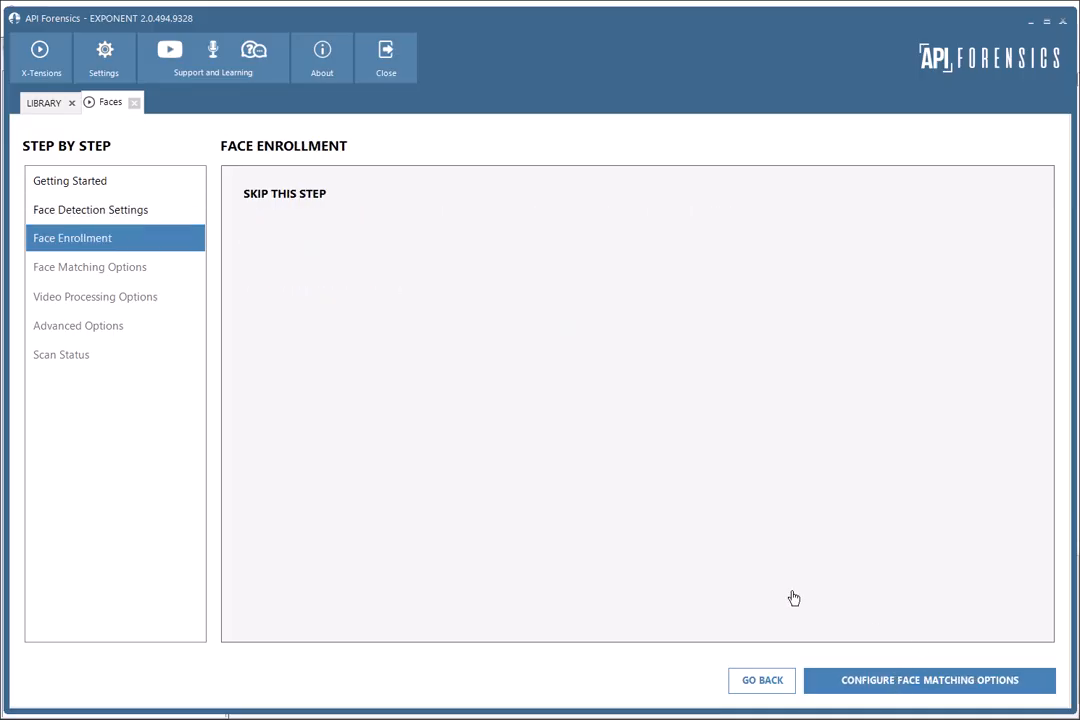
Skip face enrollment and face matching, and set a custom frame extraction rate of 200 milliseconds in the video processing options.
click(881, 689)
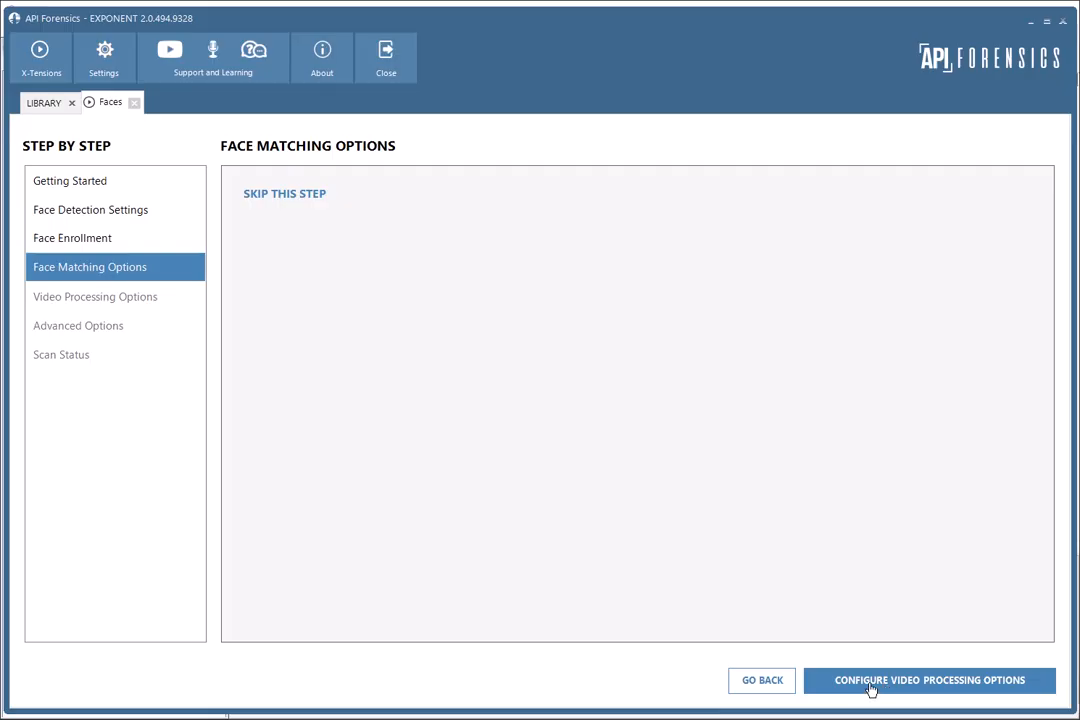
click(871, 690)
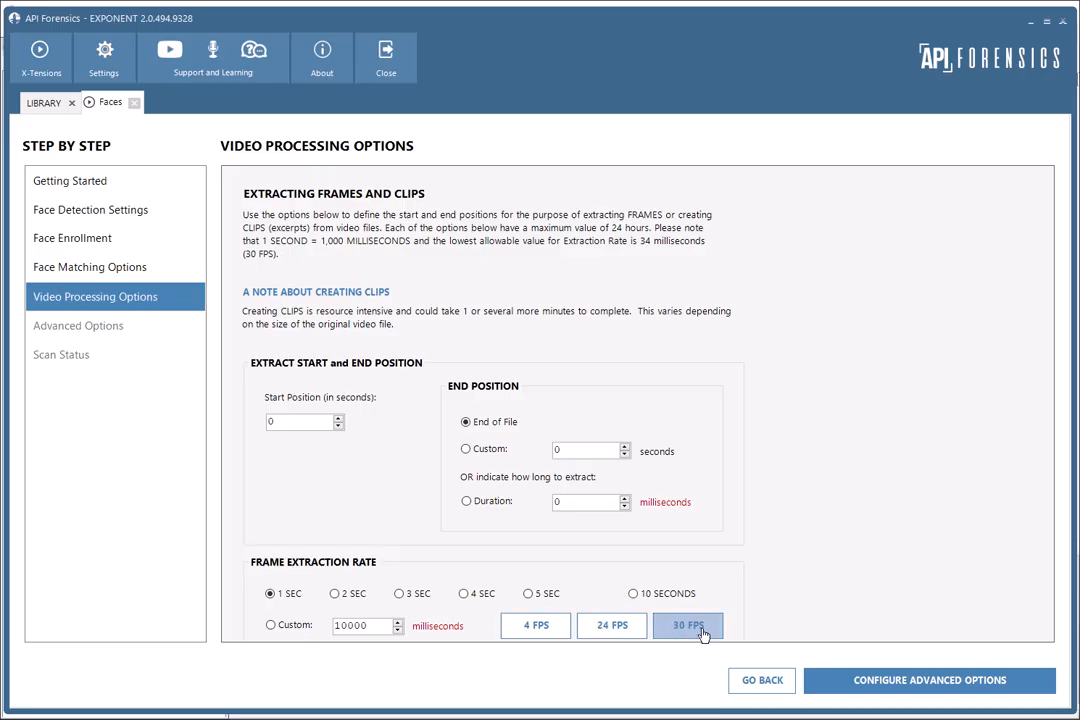
click(340, 626)
click(294, 626)
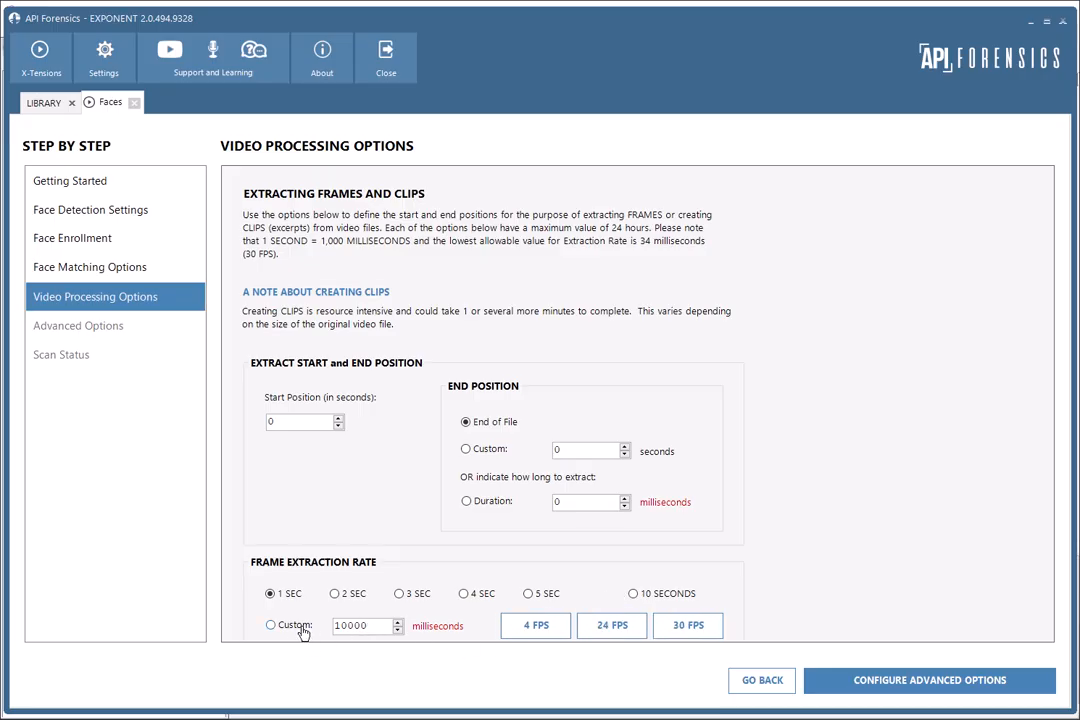
click(271, 594)
double_click(366, 625)
text(200)
click(271, 626)
Proceed with the default advanced options, leaving image resizing off, and commence the media scan.
click(855, 683)
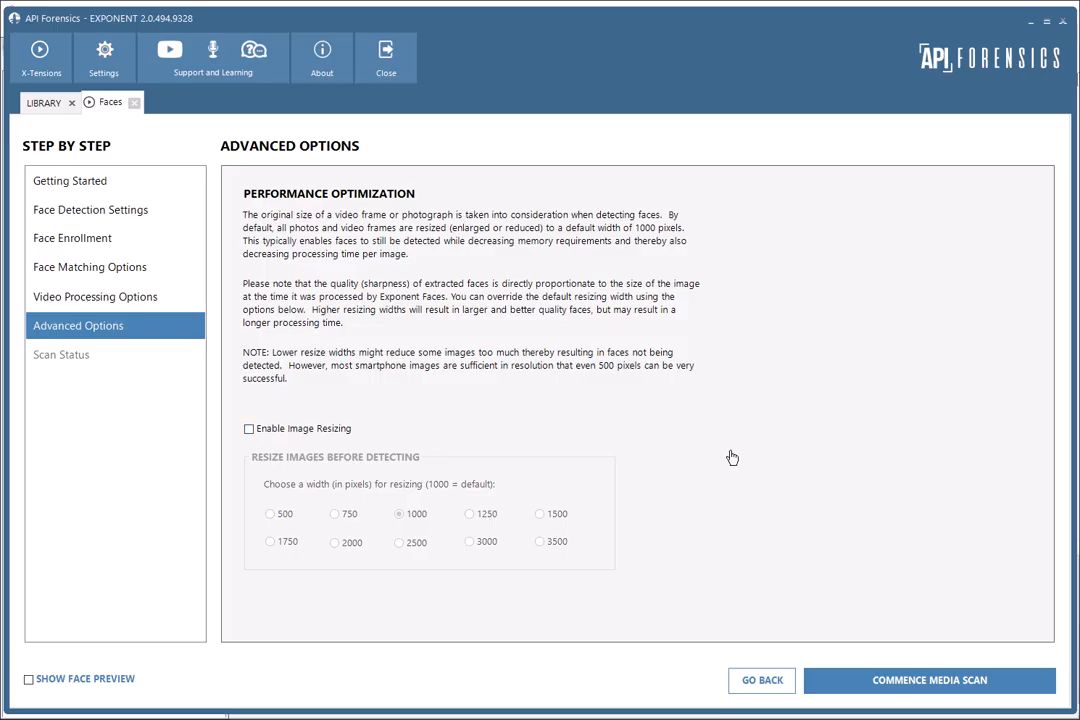
click(898, 688)
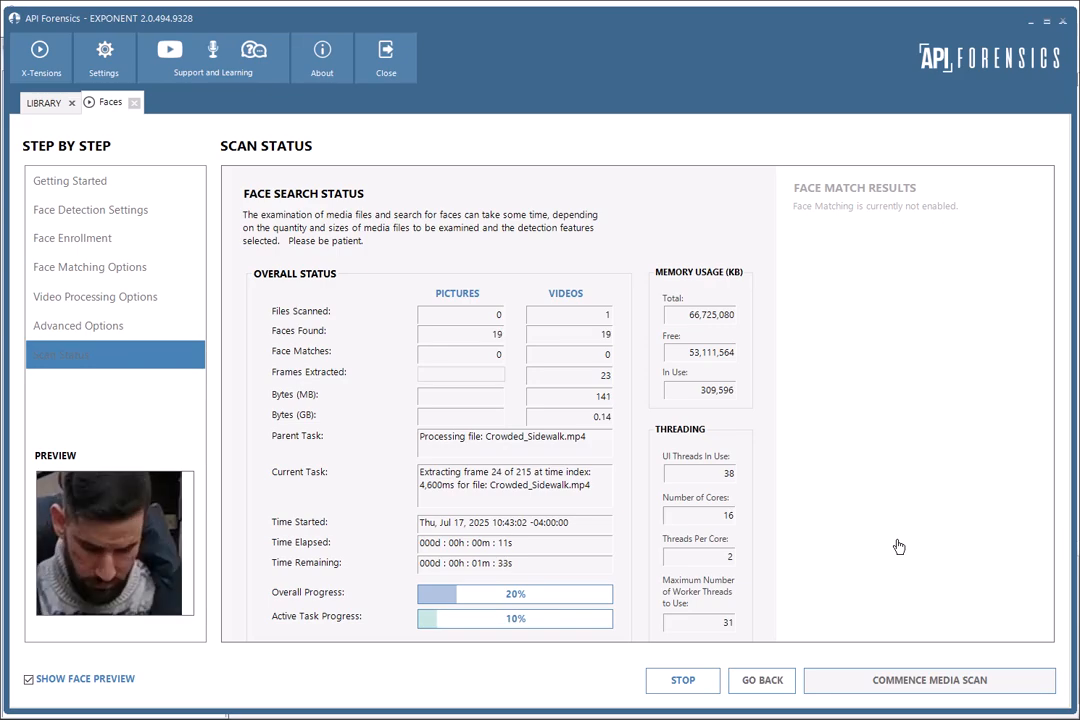
click(66, 53)
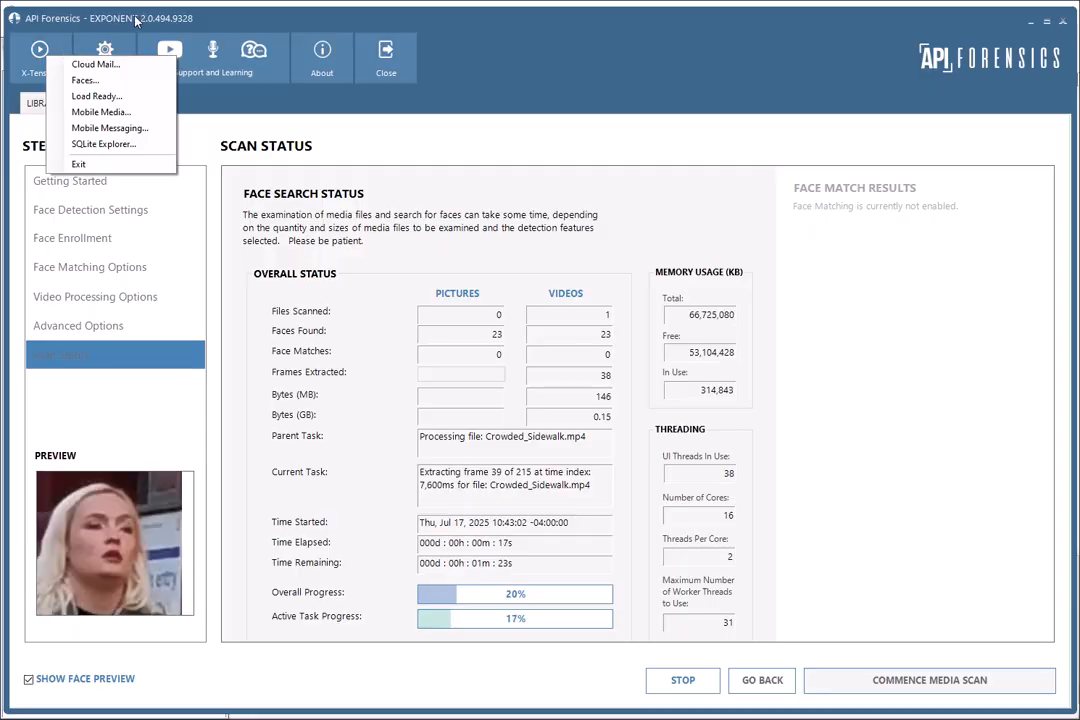
click(276, 20)
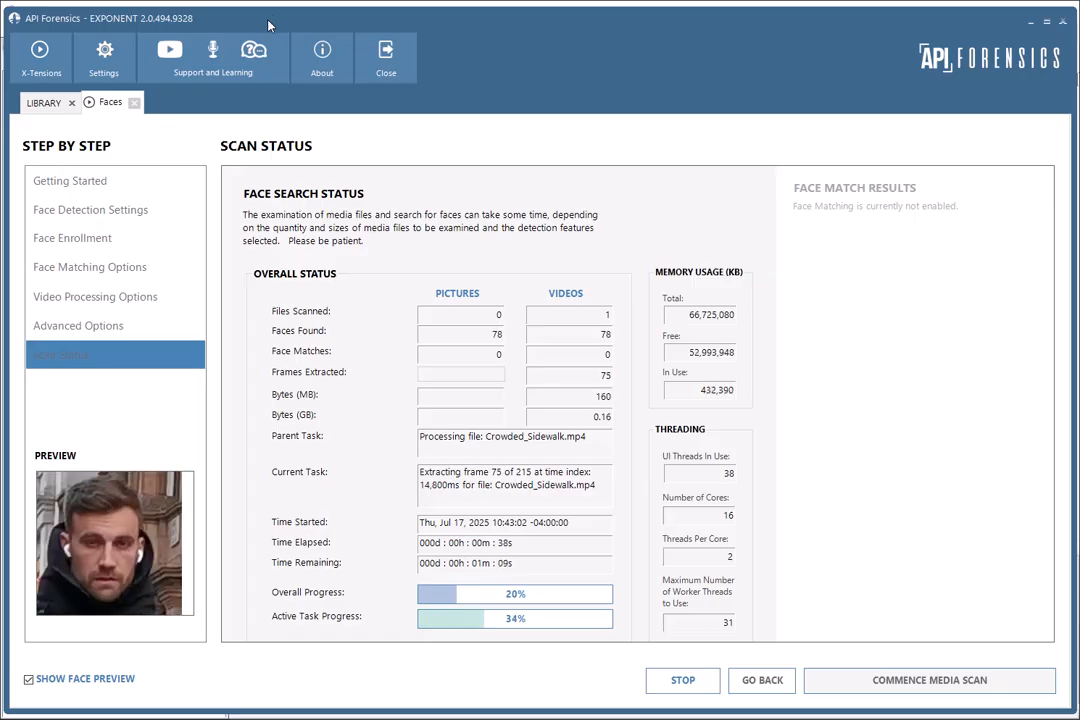
click(29, 52)
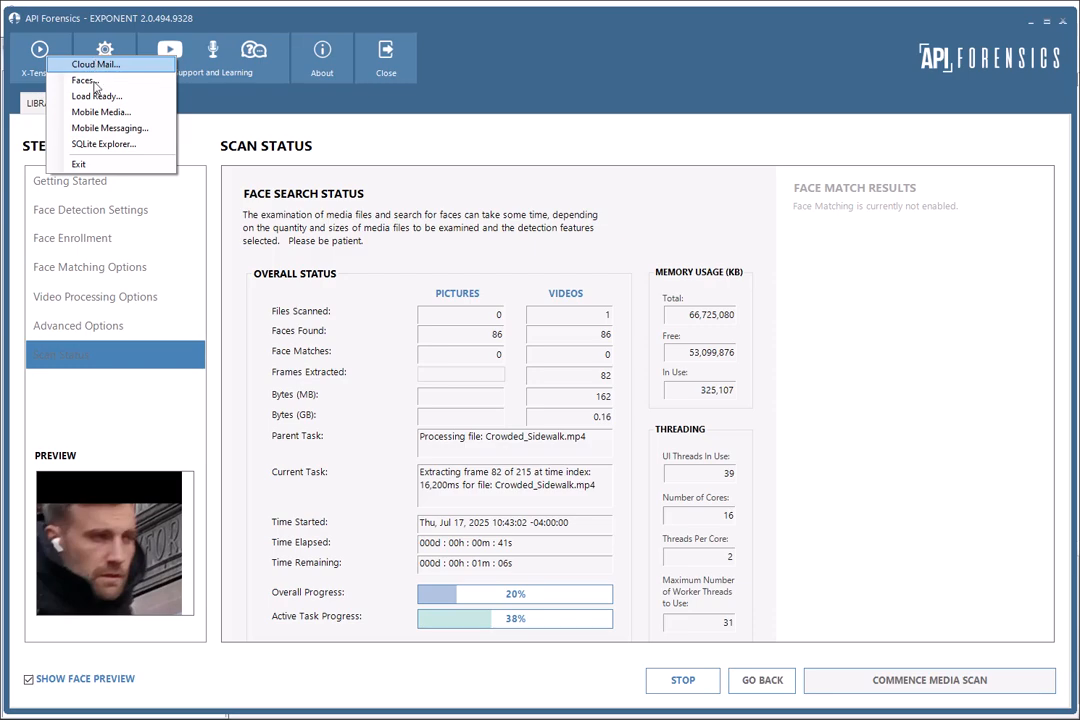
click(570, 20)
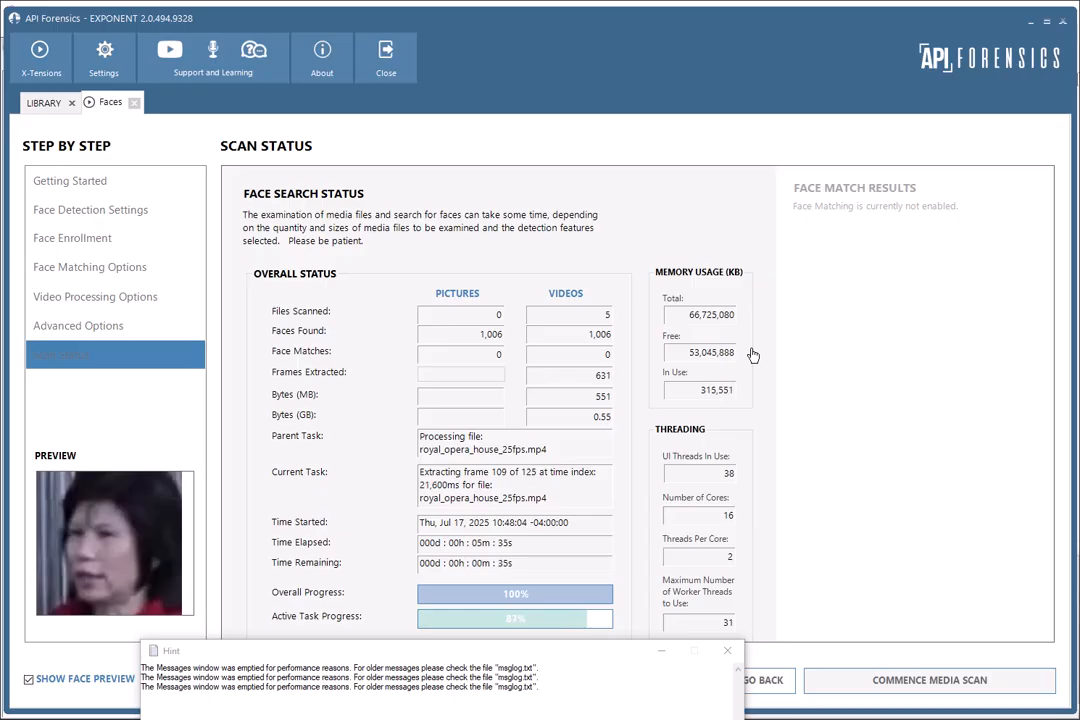
Dismiss the Hint message window, then close the Faces X-Tension and exit Exponent, confirming the exit.
click(726, 654)
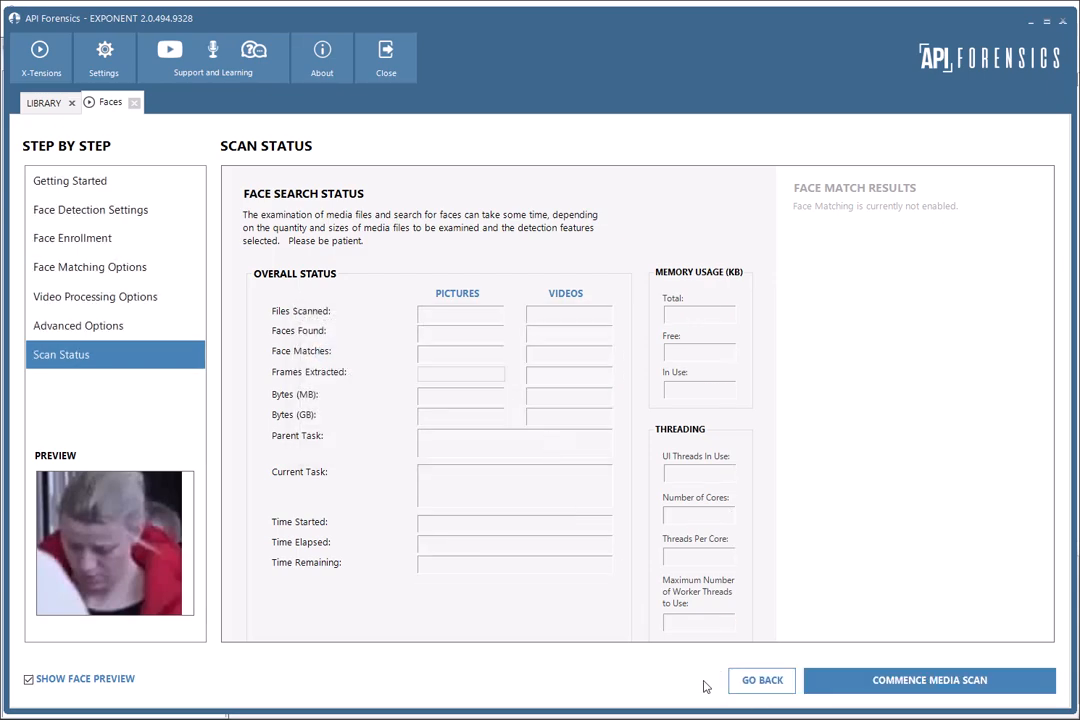
click(134, 102)
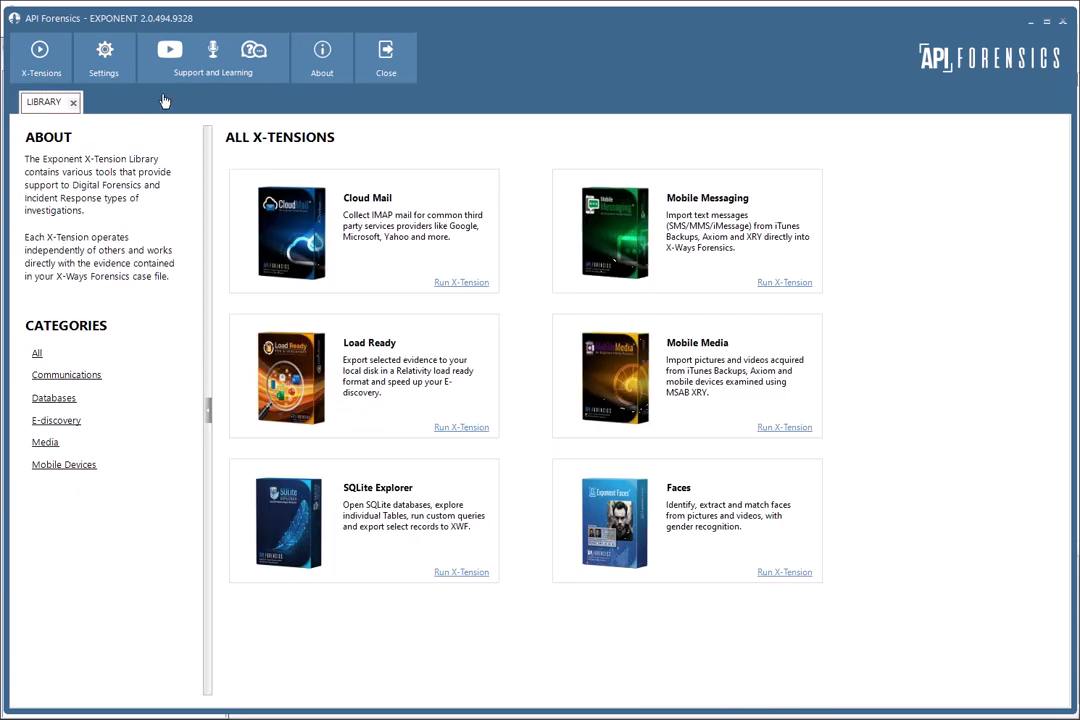
click(388, 60)
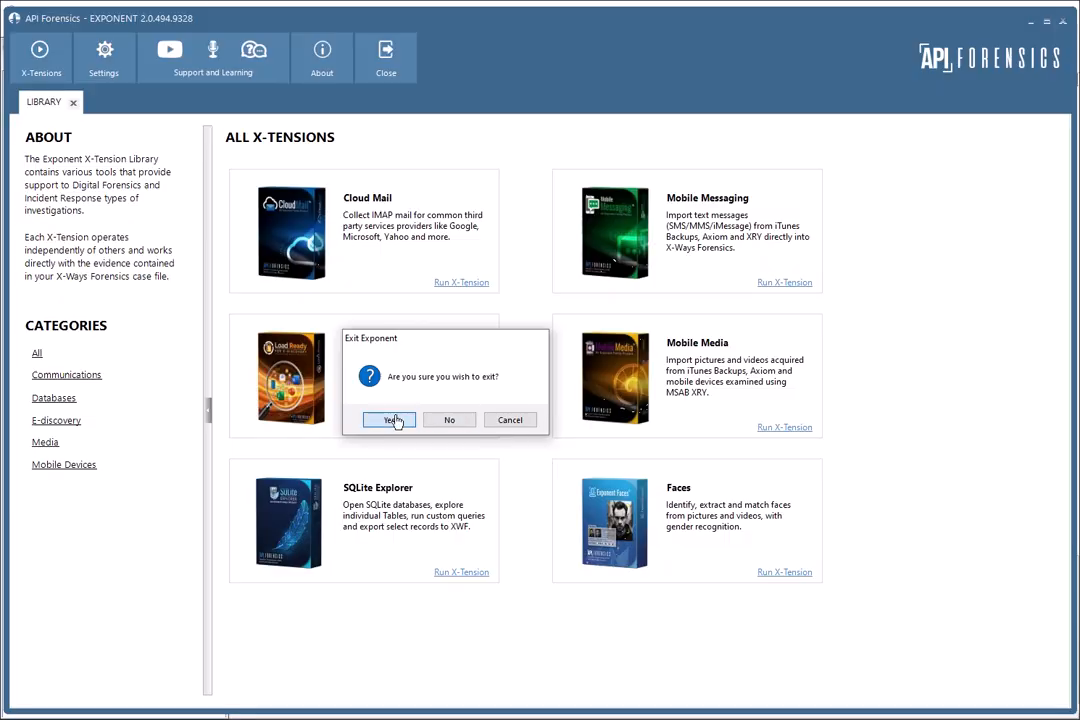
click(395, 421)
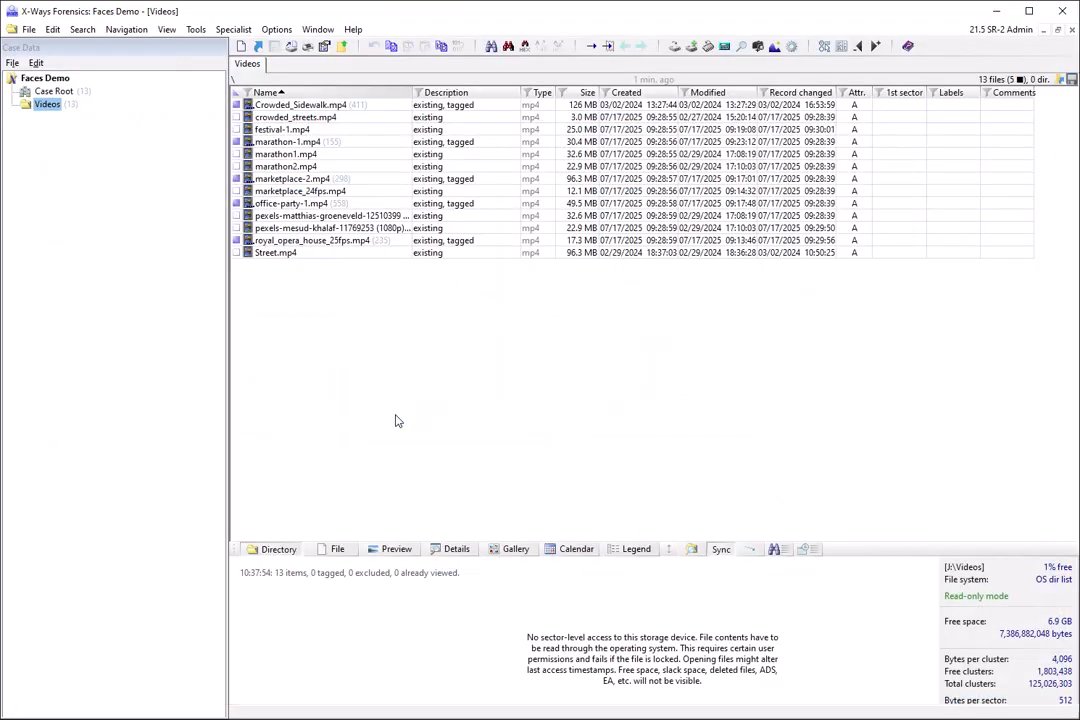
Open a recursive overview of the Videos evidence object from Case Root and filter it by the FRAMES label.
click(48, 93)
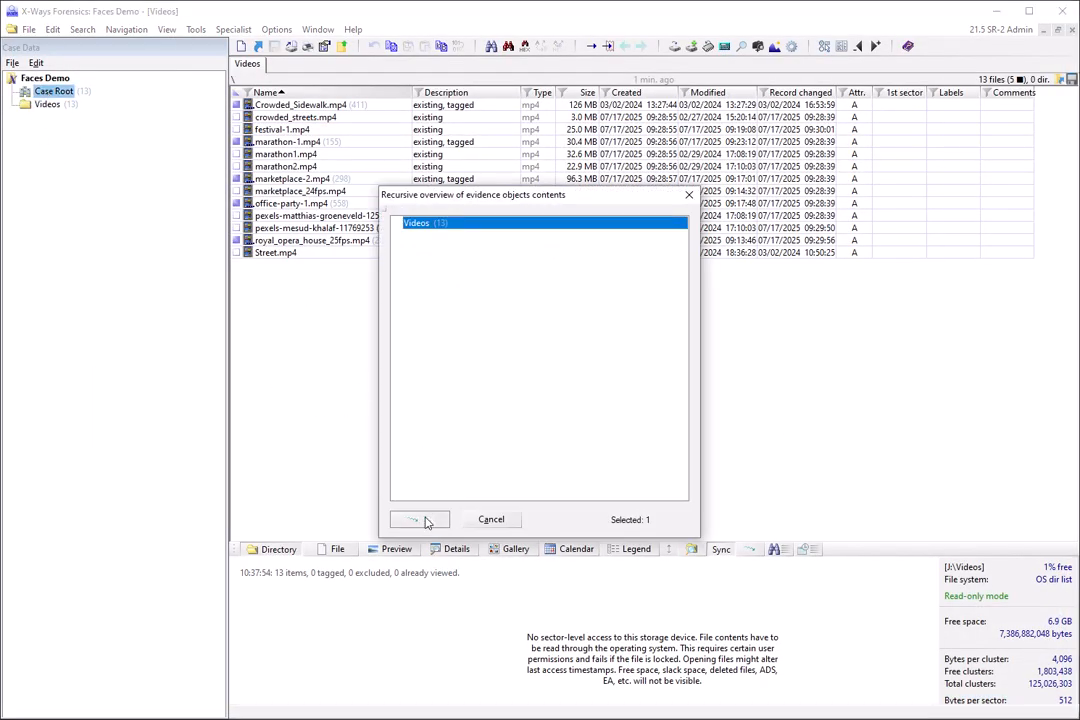
click(365, 444)
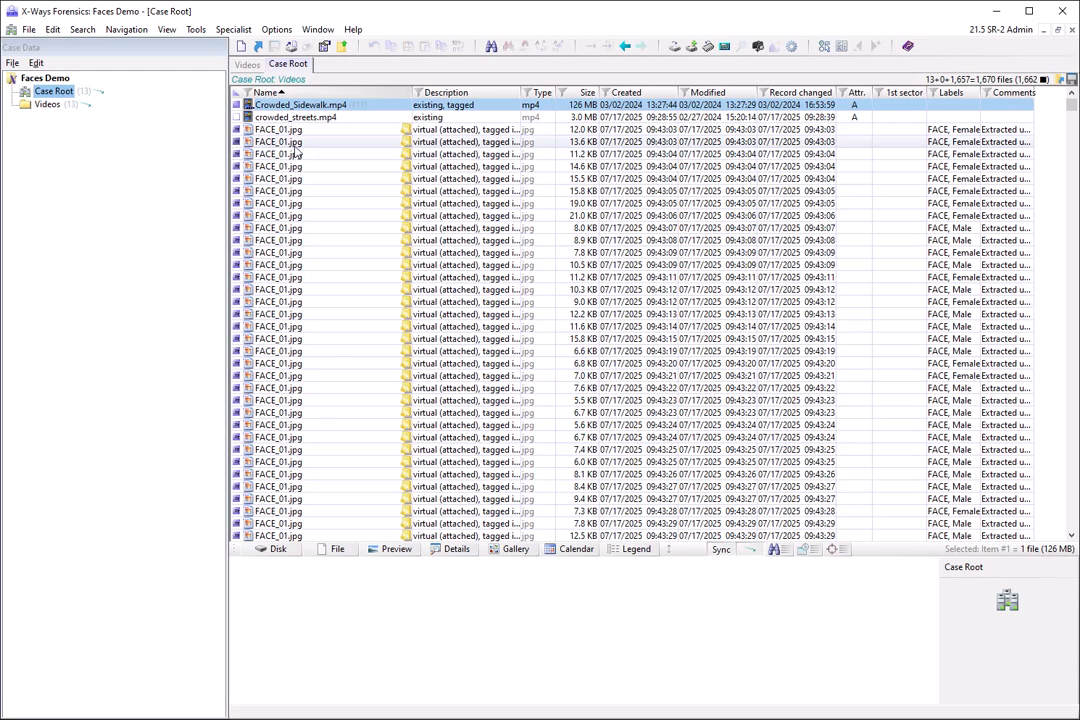
click(936, 93)
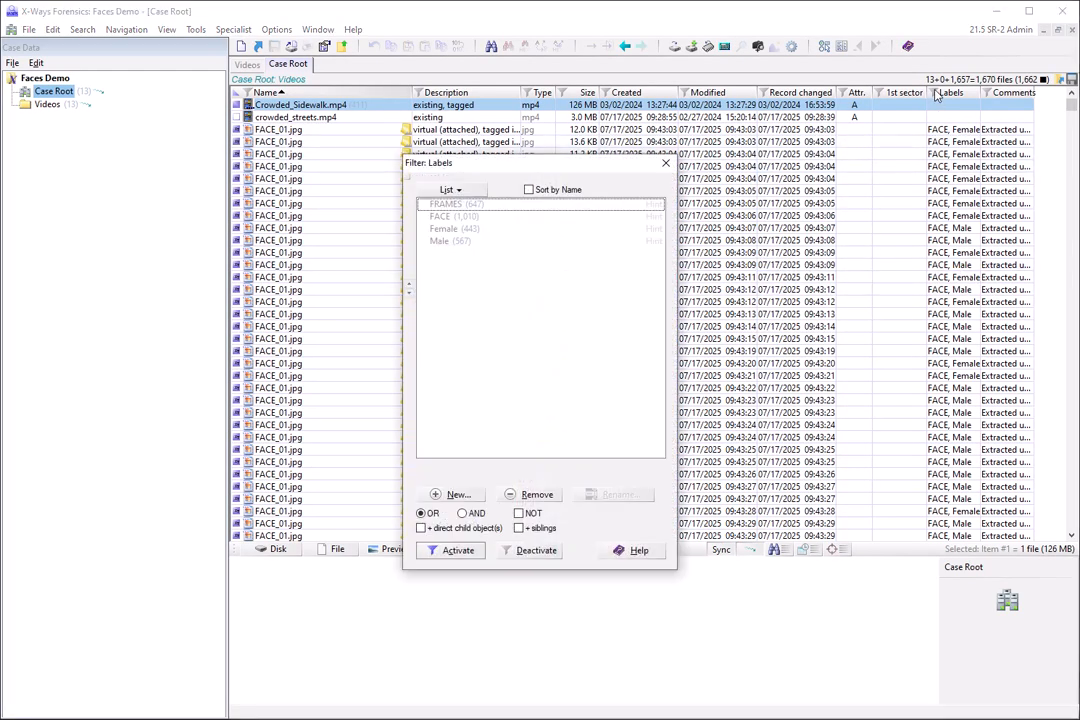
click(447, 205)
click(455, 551)
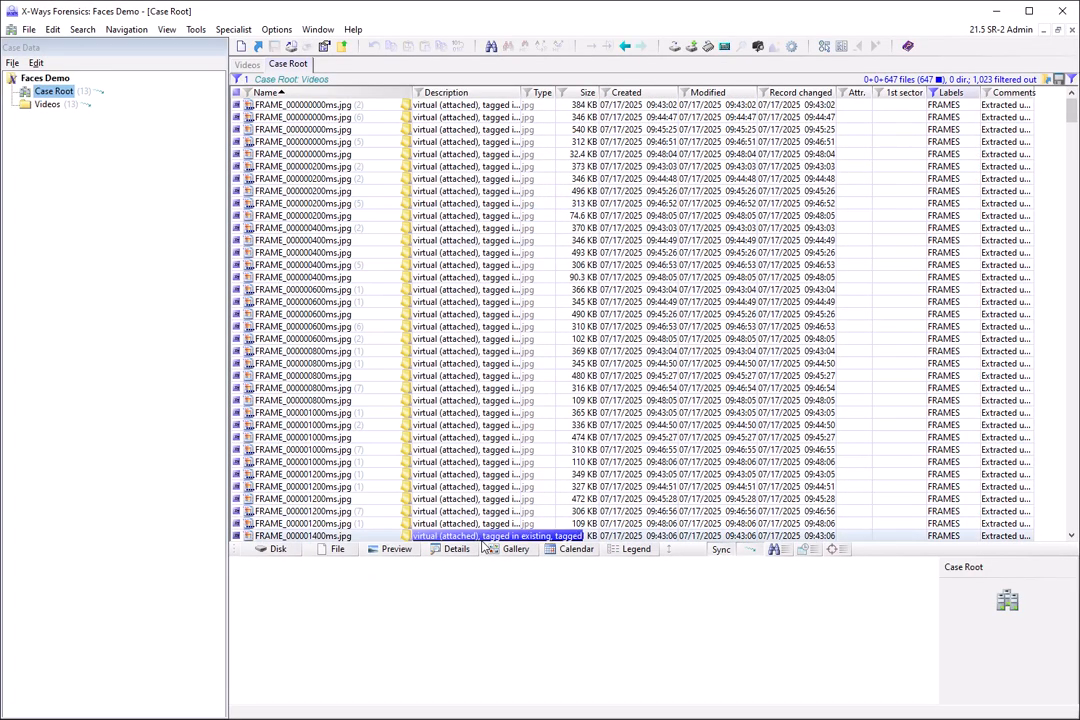
Enlarge the lower pane and display the filtered frames as a thumbnail gallery.
drag(892, 556, 892, 366)
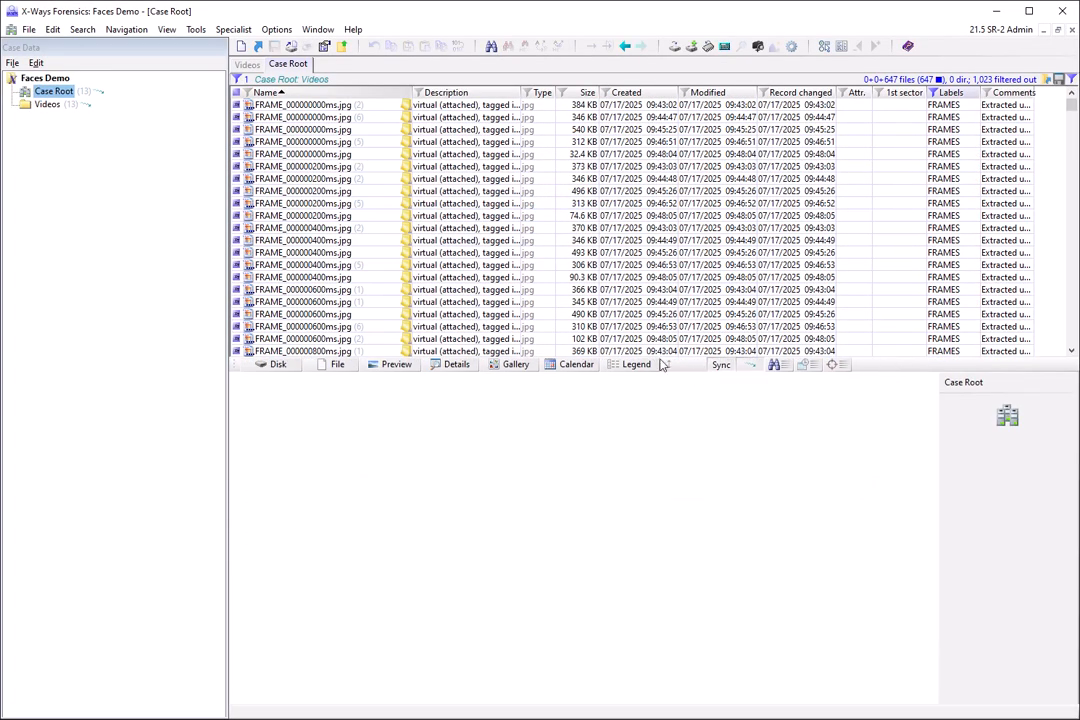
click(510, 367)
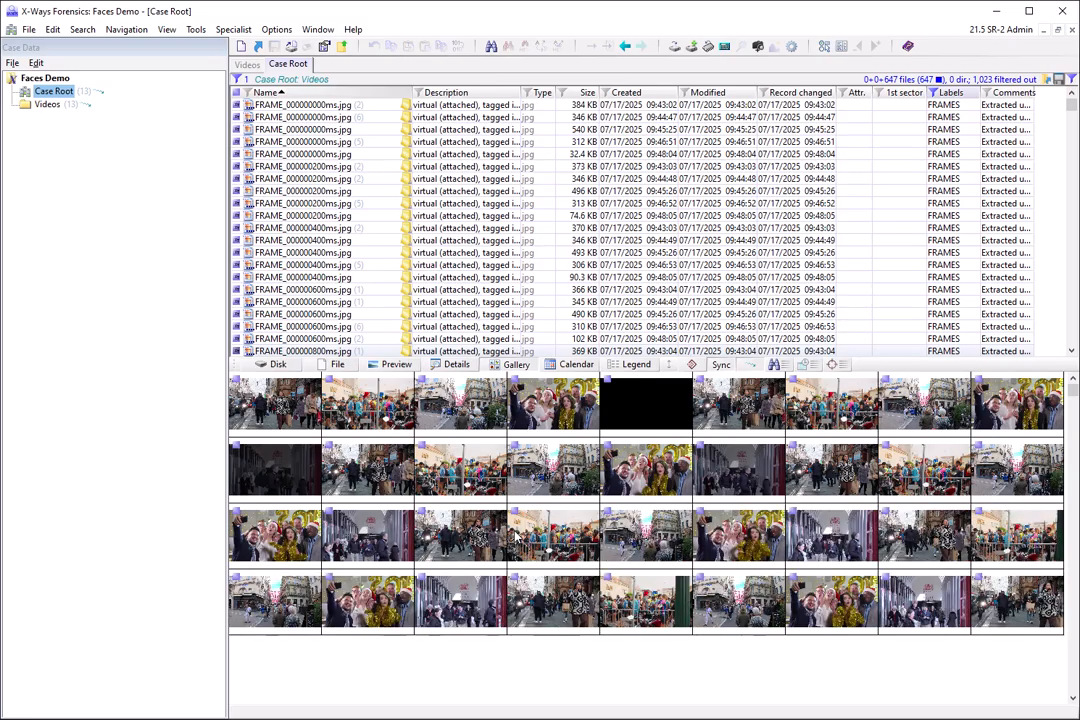
Filter the Case Root listing by the FACE label and browse the extracted face thumbnails.
click(933, 92)
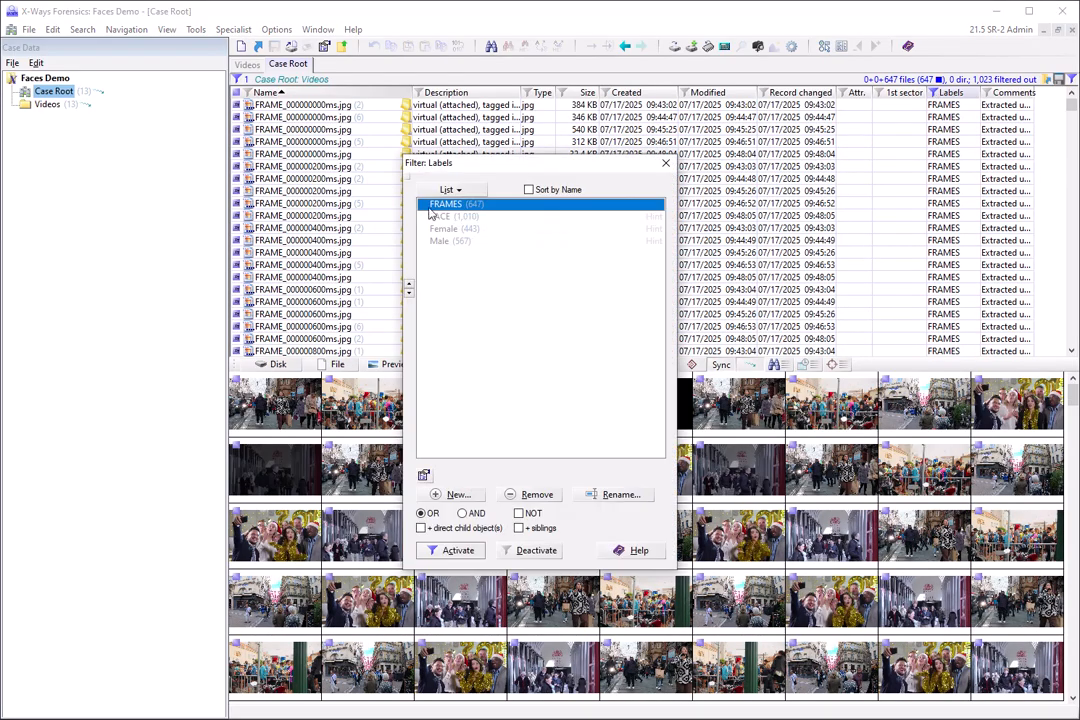
click(443, 217)
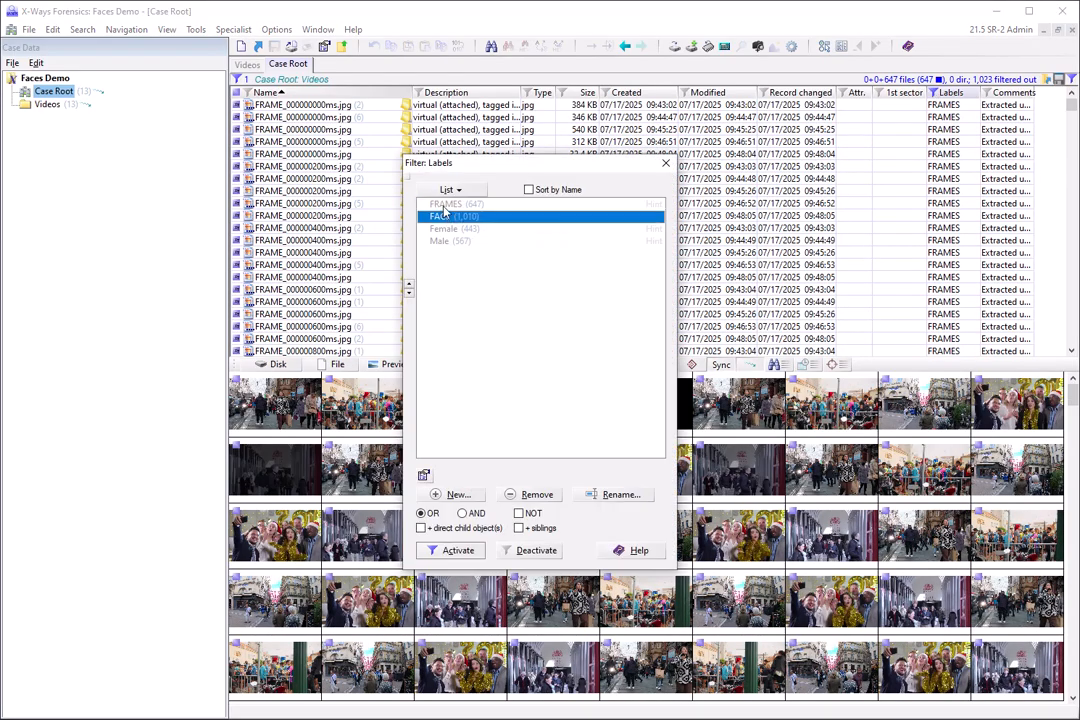
click(452, 550)
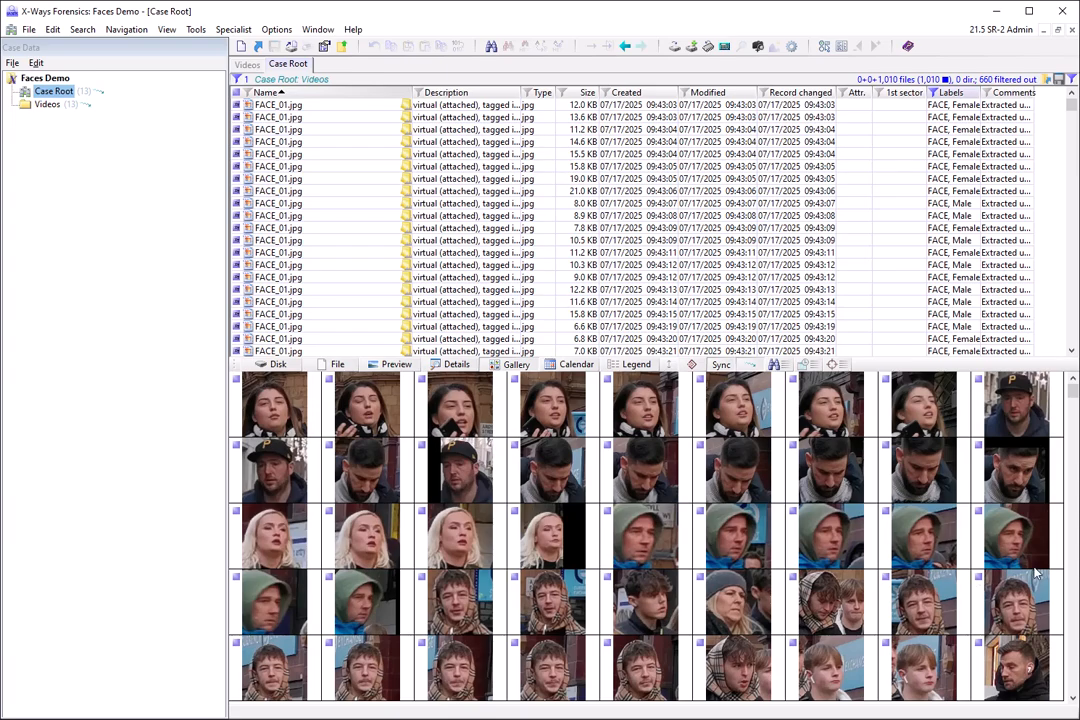
scroll(1047, 568, down, 10)
scroll(1047, 568, down, 15)
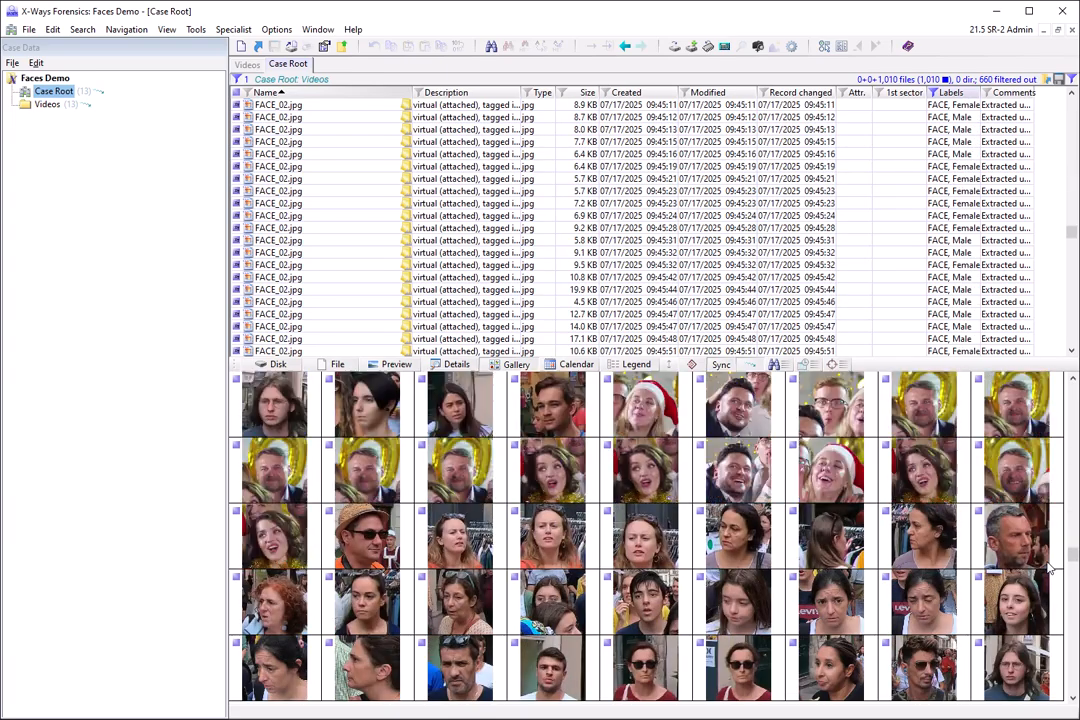
scroll(1045, 577, up, 10)
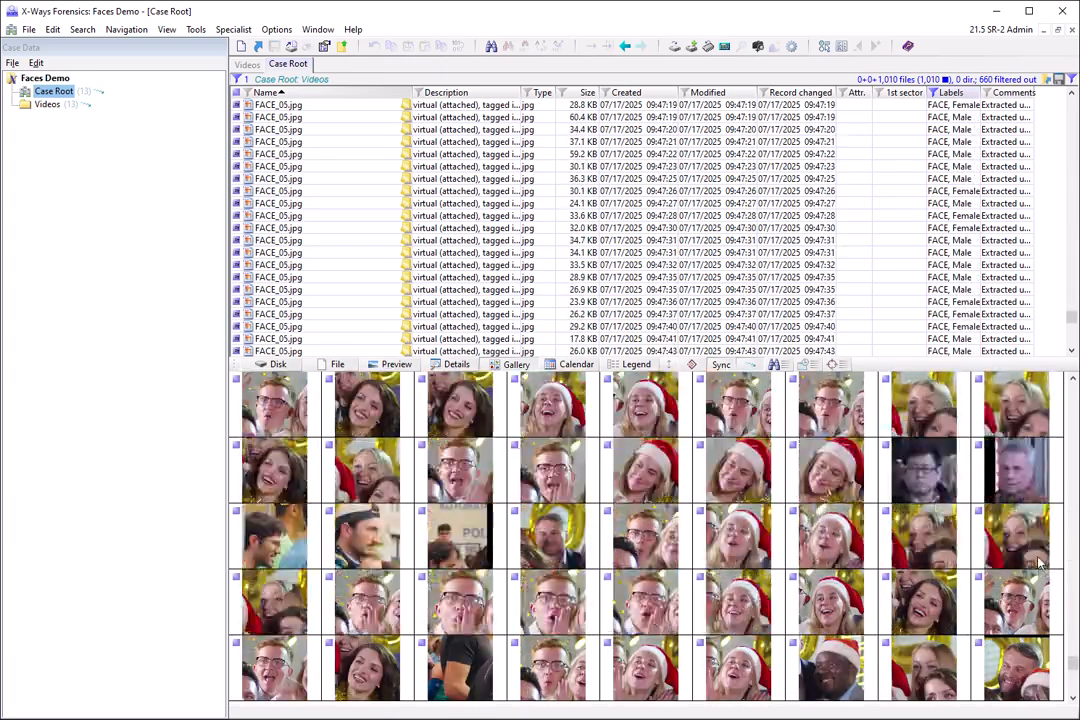
scroll(910, 206, up, 3)
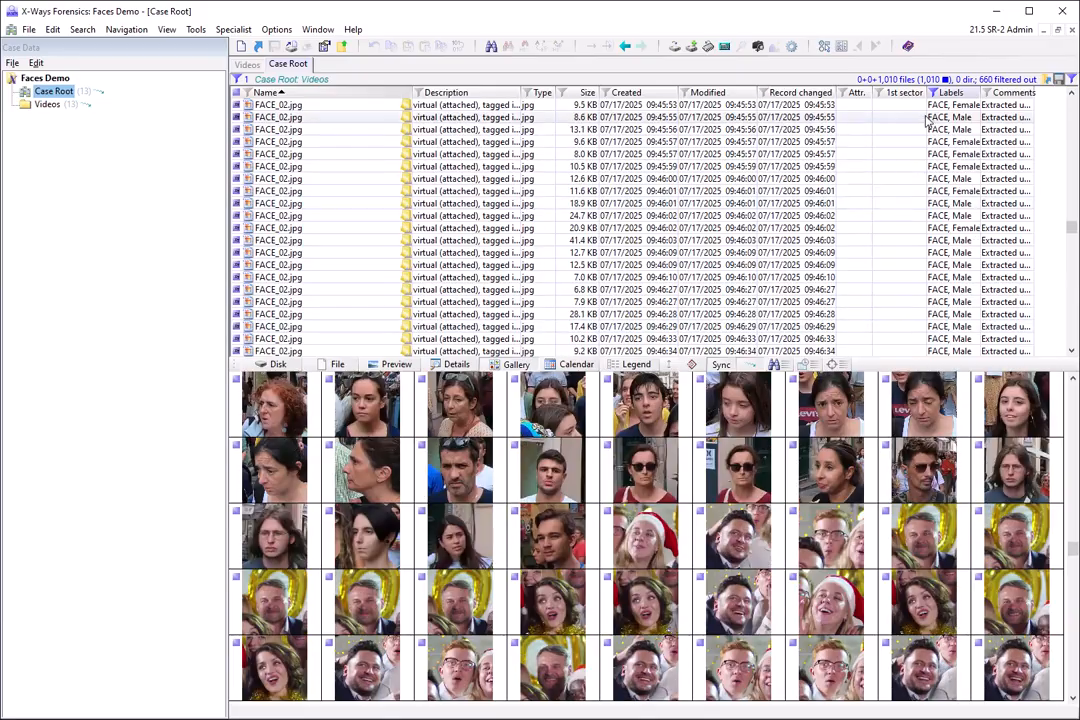
Filter the Case Root listing by the Female label to view only those faces.
click(932, 92)
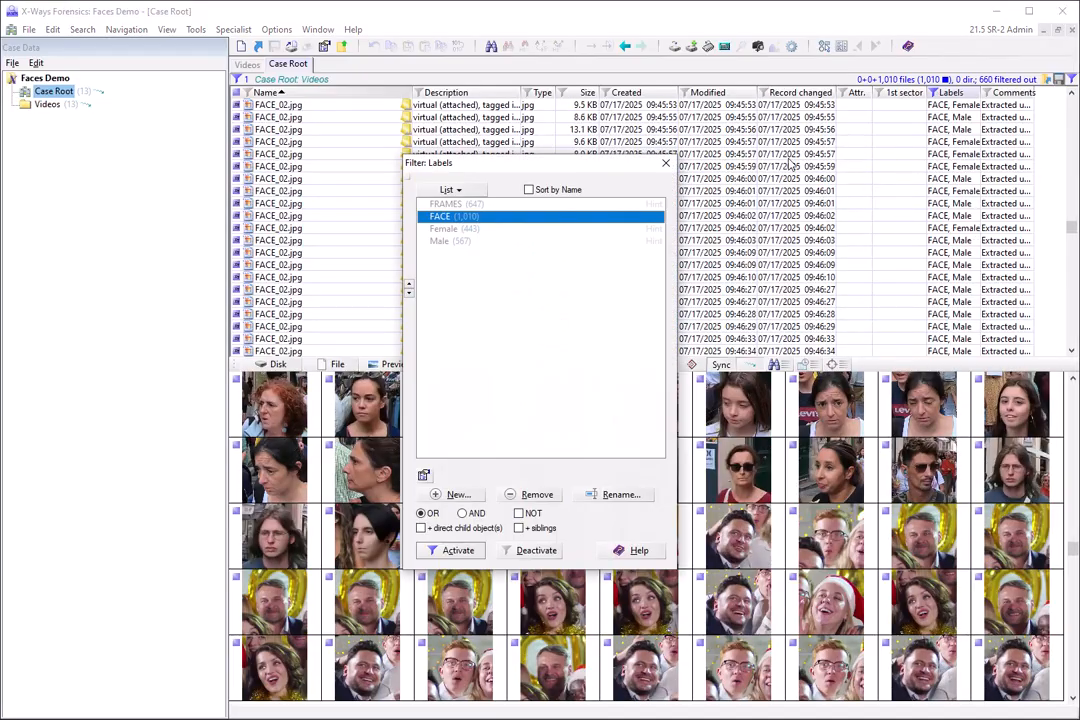
click(444, 232)
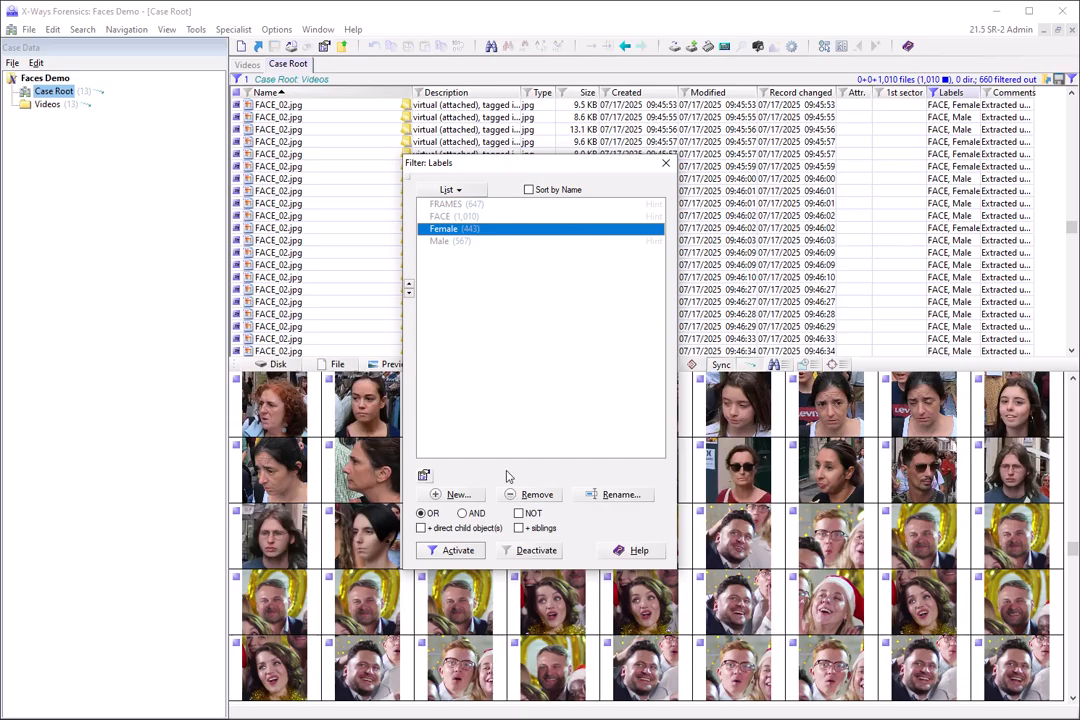
click(458, 551)
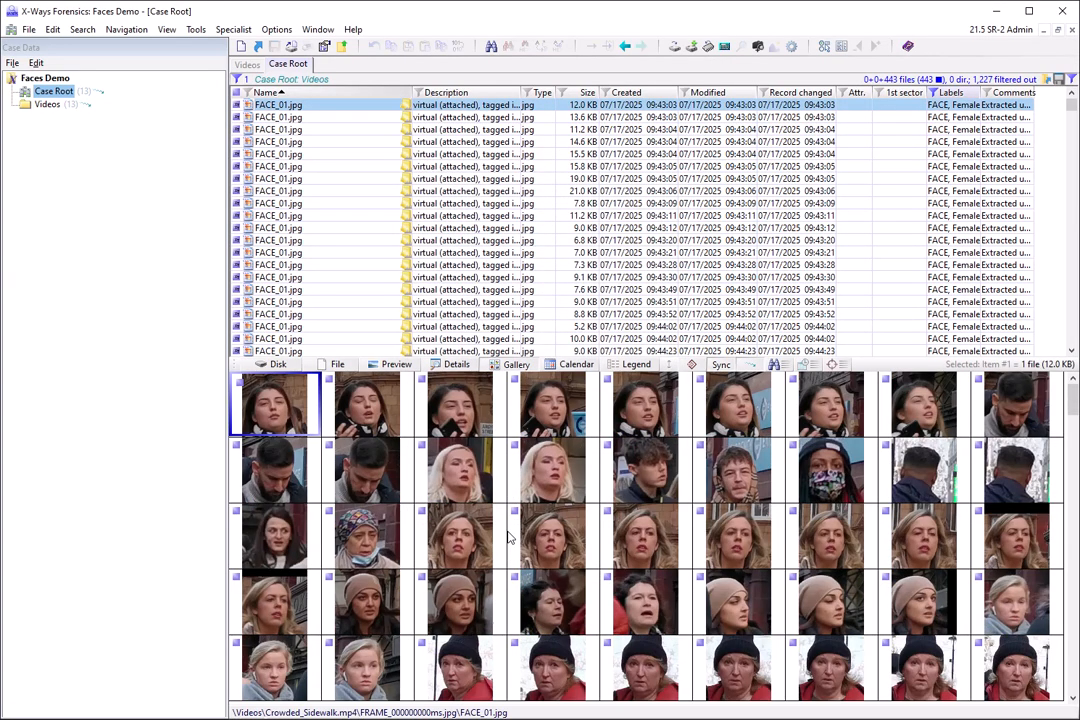
Switch the label filter to Male to view only the faces labelled as male.
click(931, 93)
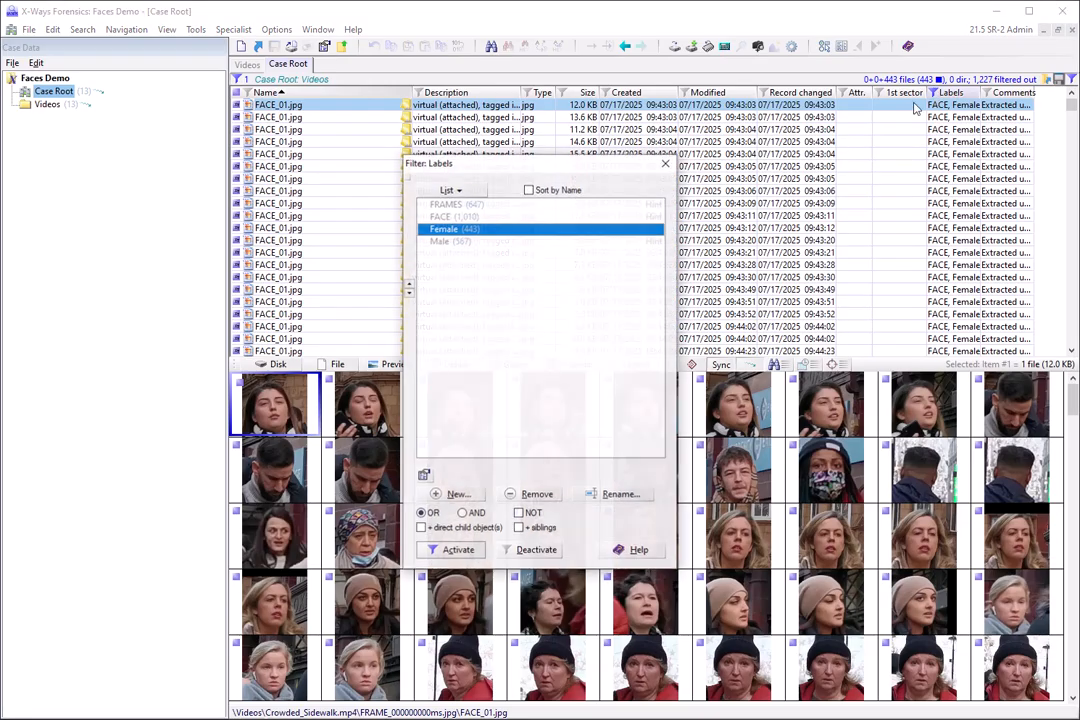
click(446, 241)
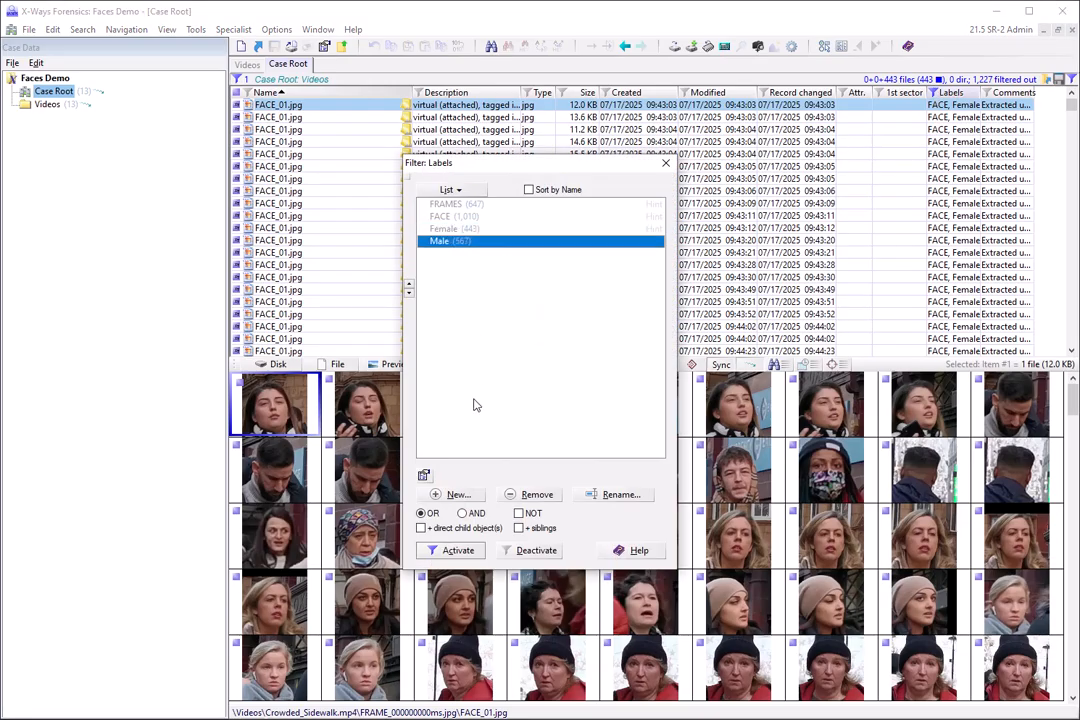
click(458, 551)
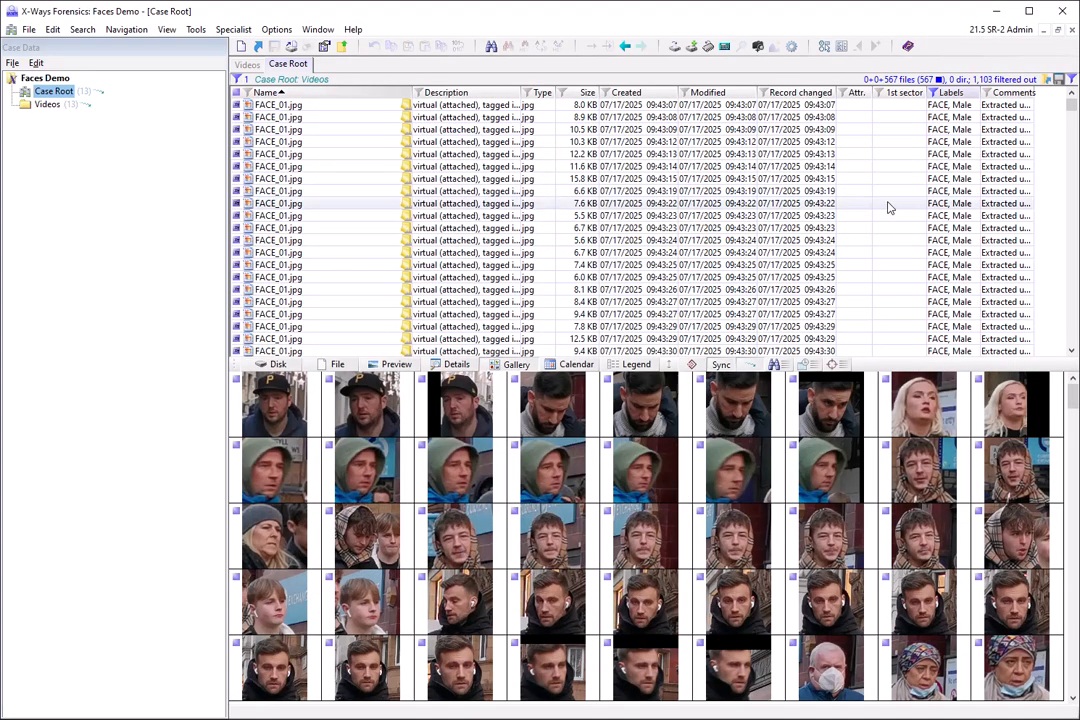
Set the label filter back to FACE so that faces of both genders are listed.
click(931, 93)
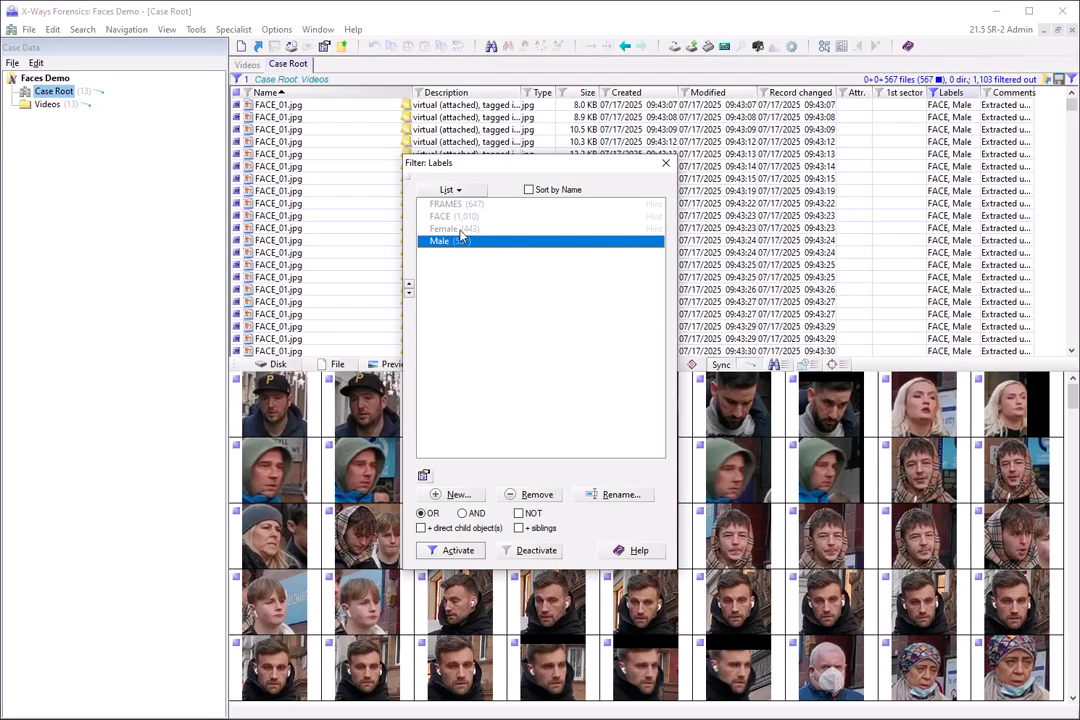
click(445, 216)
click(458, 551)
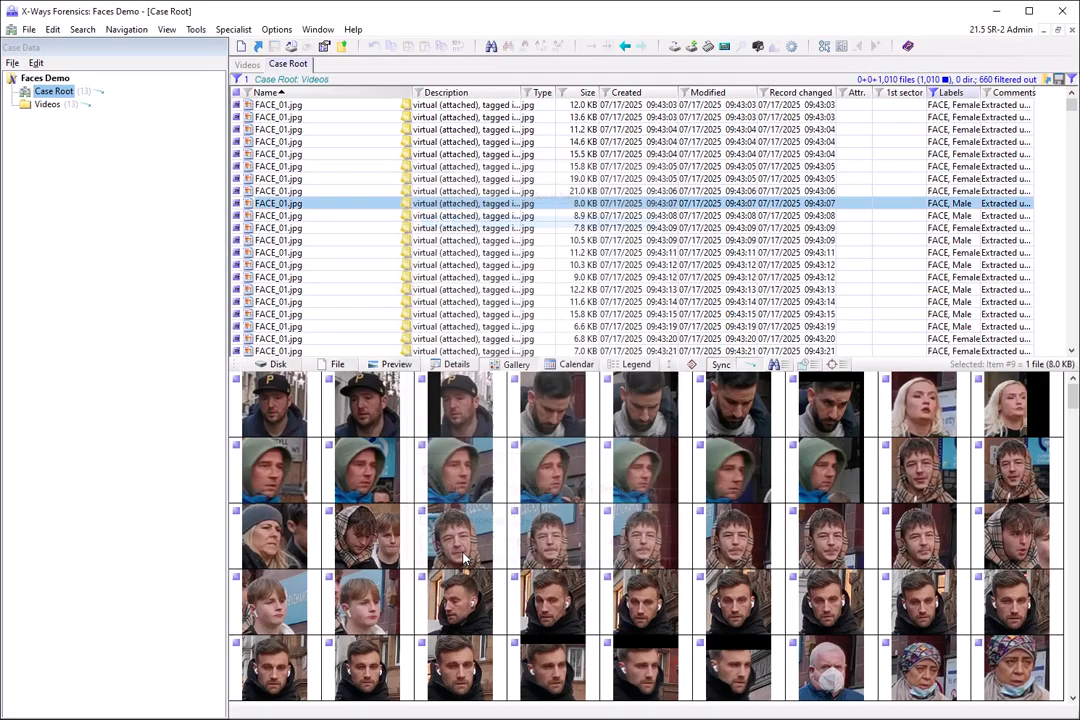